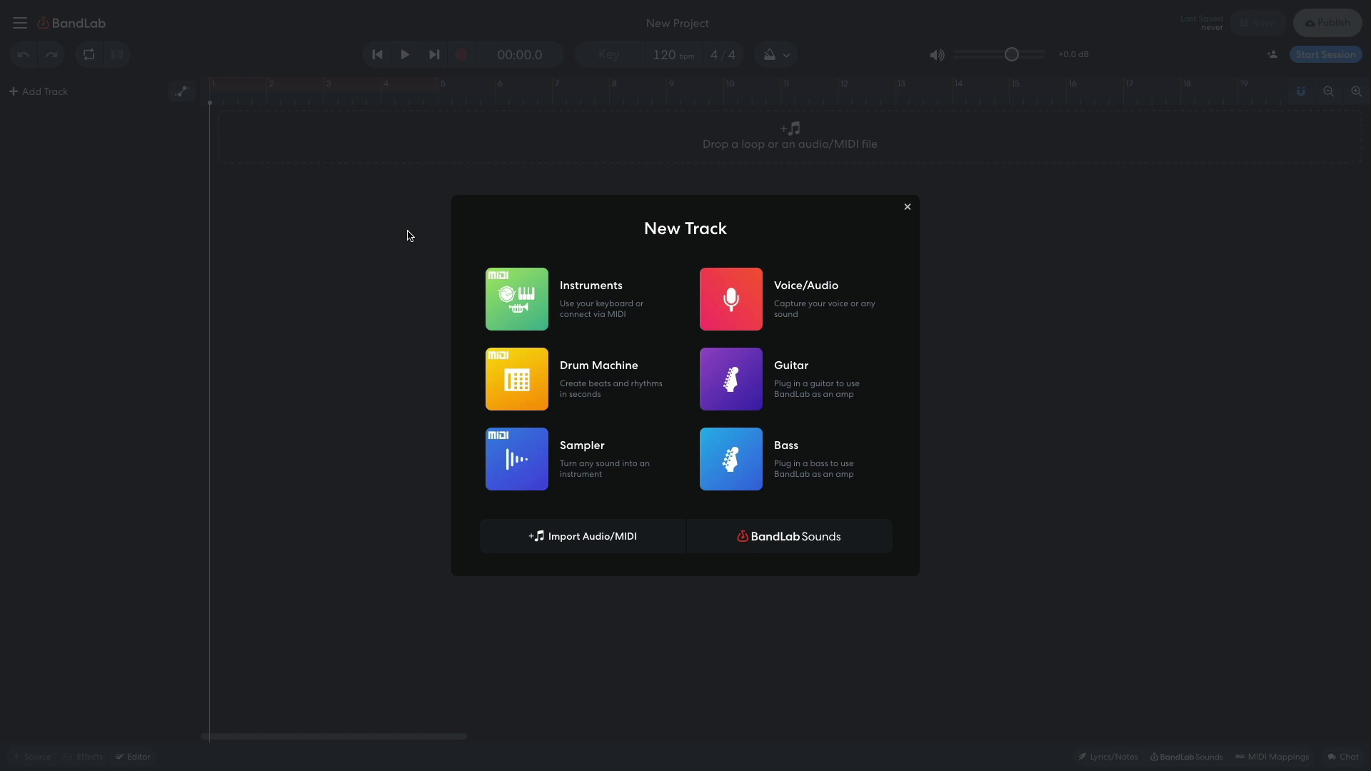
- Dismiss the new track prompt, then set the project tempo to 100 bpm and the key to F minor
{"action": "left_click", "coordinate": [409, 236]}
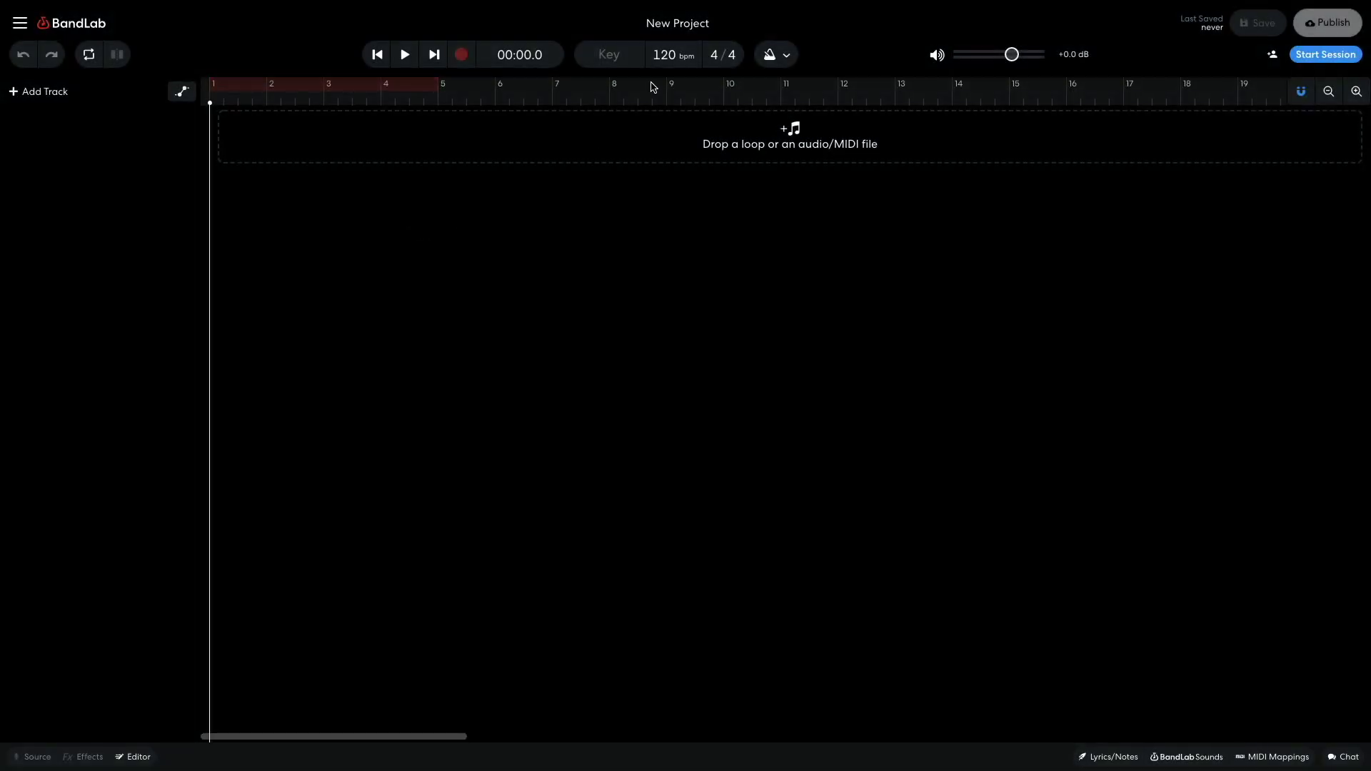
{"action": "left_click", "coordinate": [663, 55]}
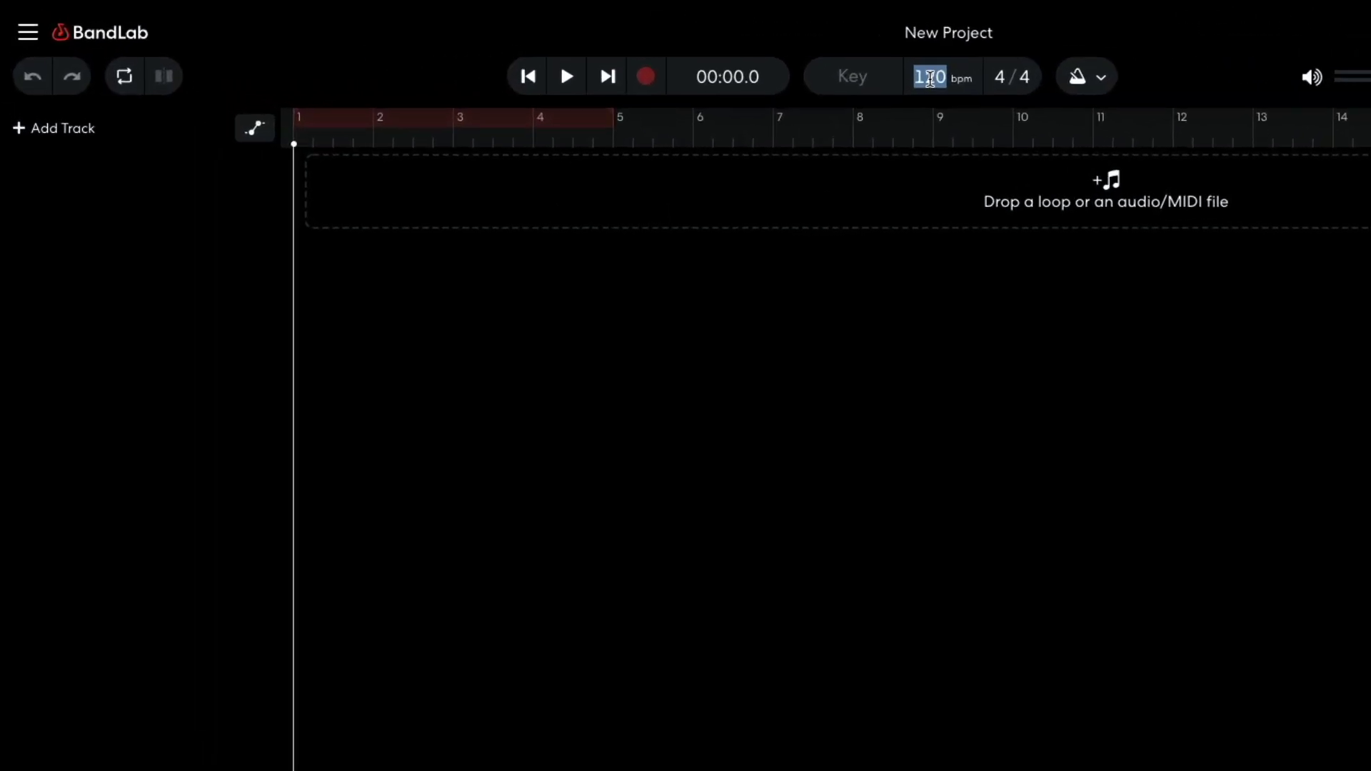
{"action": "type", "text": "100"}
{"action": "left_click", "coordinate": [860, 80]}
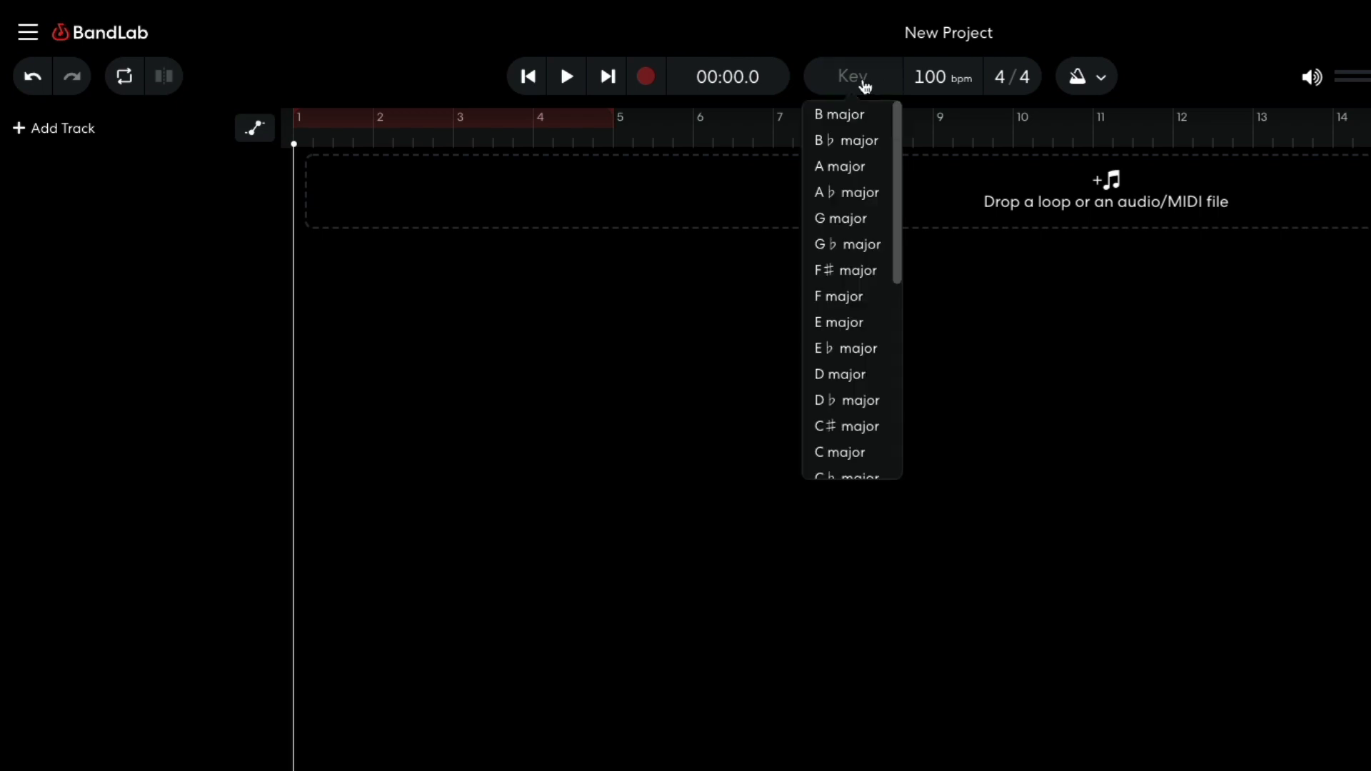
{"action": "left_click_drag", "start_coordinate": [903, 125], "coordinate": [906, 293]}
{"action": "left_click", "coordinate": [871, 370]}
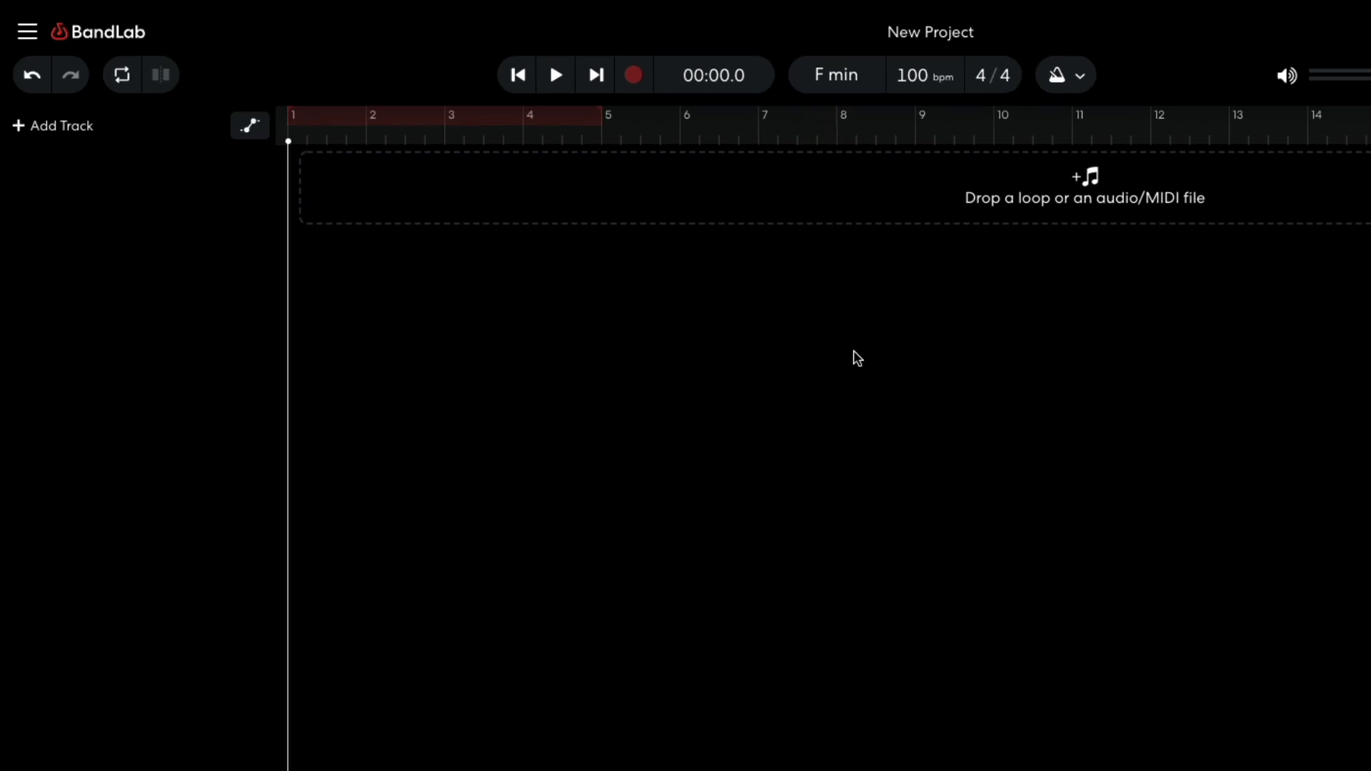
- Add an instrument track and load the Boom Bap Classic drum pad kit on it
{"action": "left_click", "coordinate": [69, 128]}
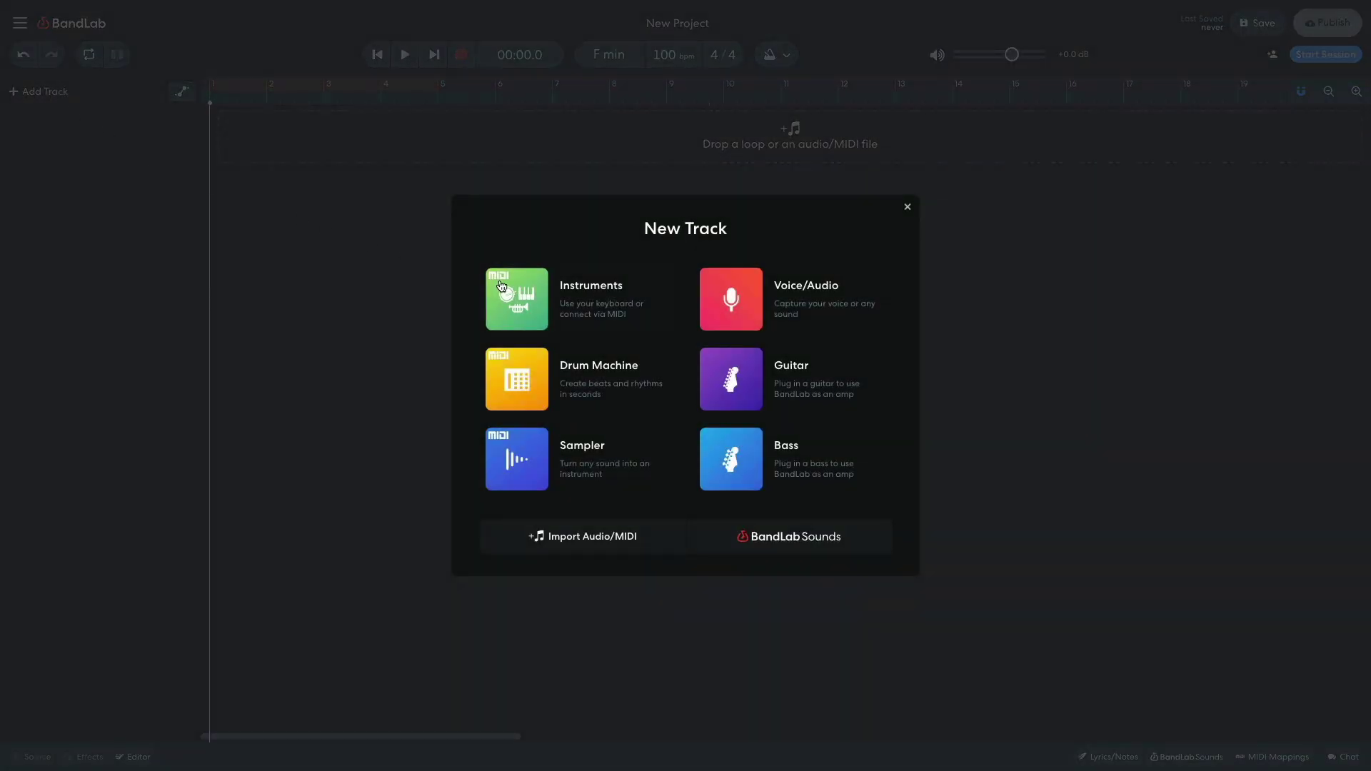
{"action": "left_click", "coordinate": [505, 289]}
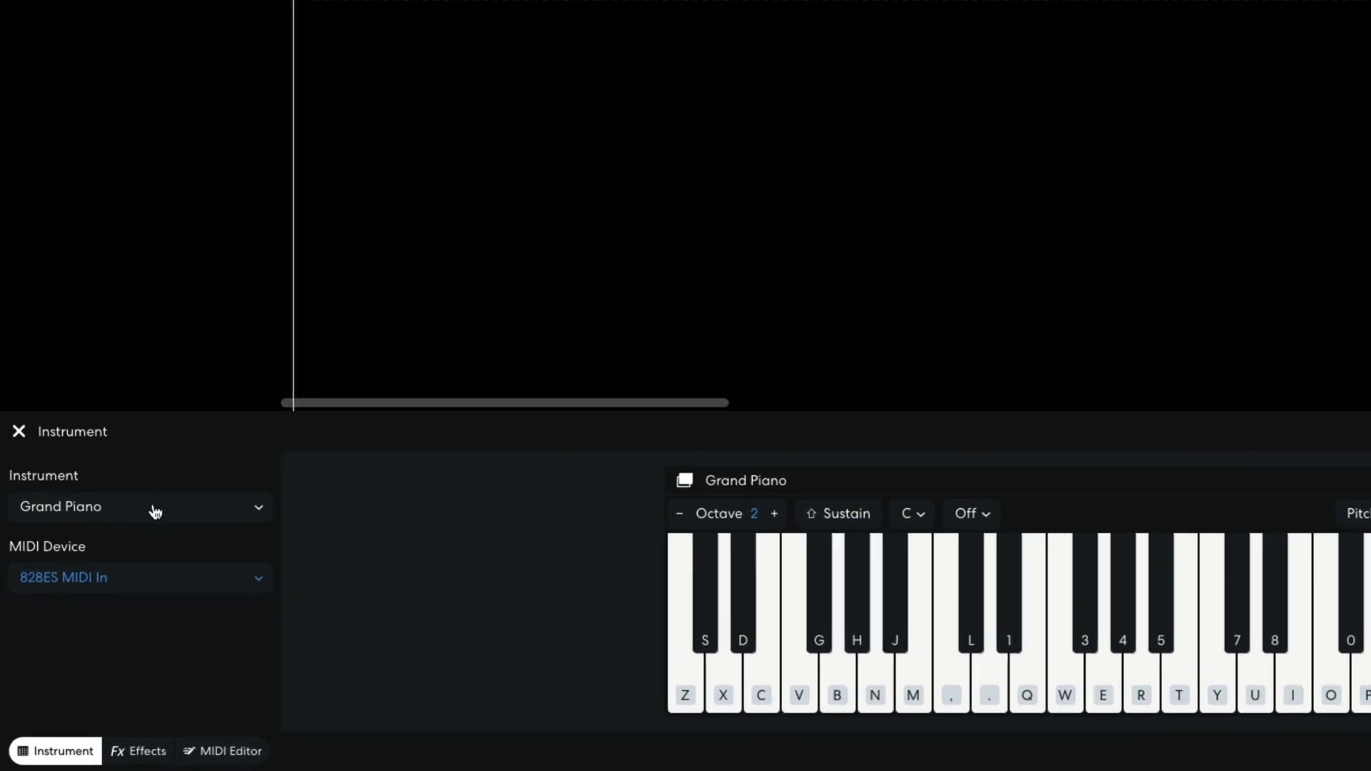
{"action": "left_click", "coordinate": [105, 584]}
{"action": "mouse_move", "coordinate": [177, 433]}
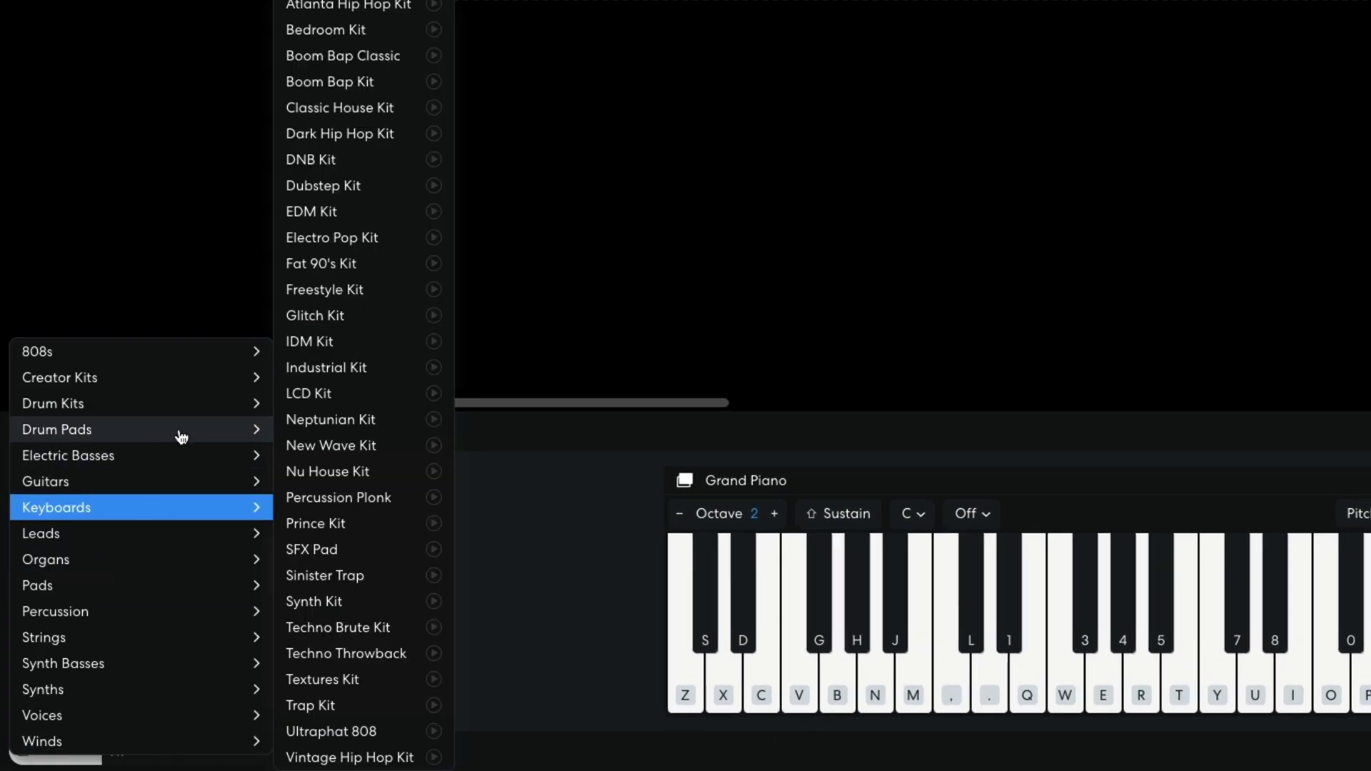
{"action": "left_click", "coordinate": [399, 56]}
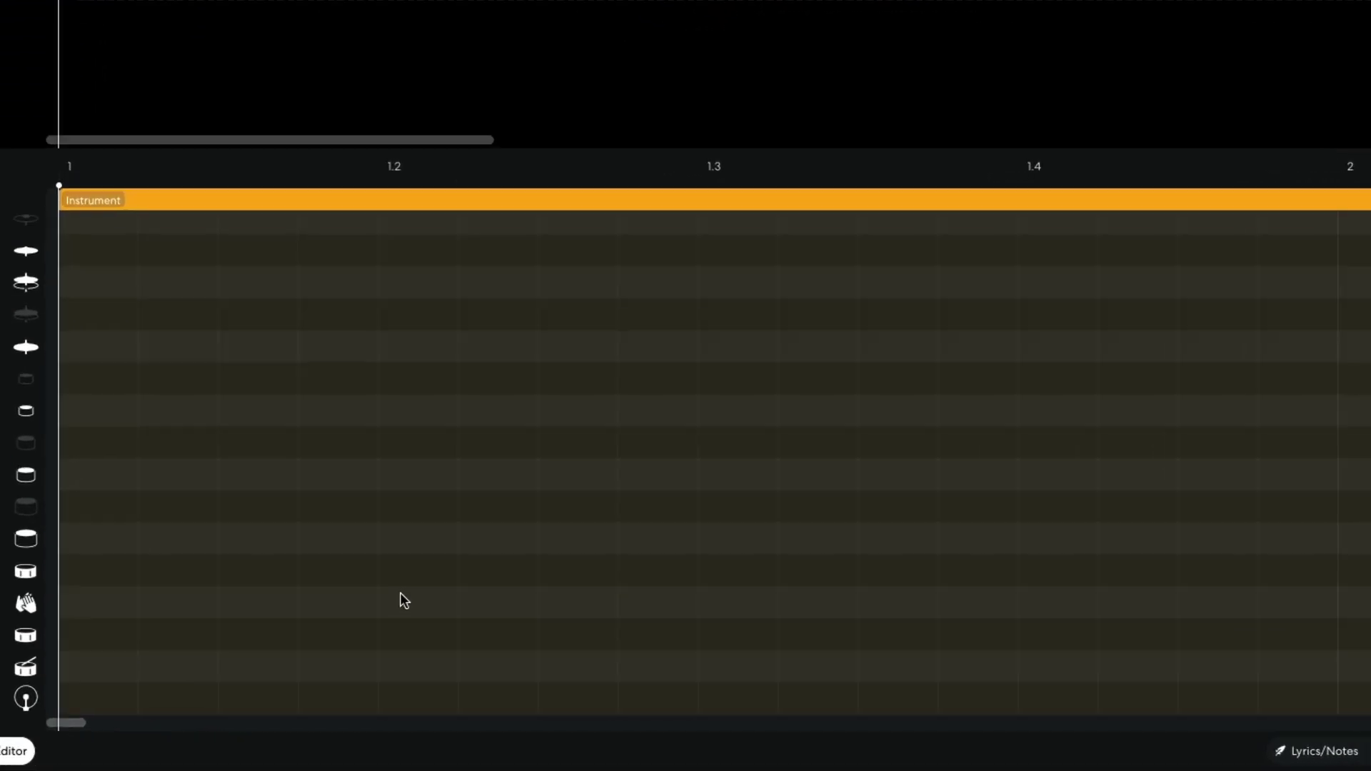
- In bar 1, place claps on beats 2 and 4 and kicks on sixteenth-note positions 1, 7, 8, 10 and 11
{"action": "left_click", "coordinate": [401, 599]}
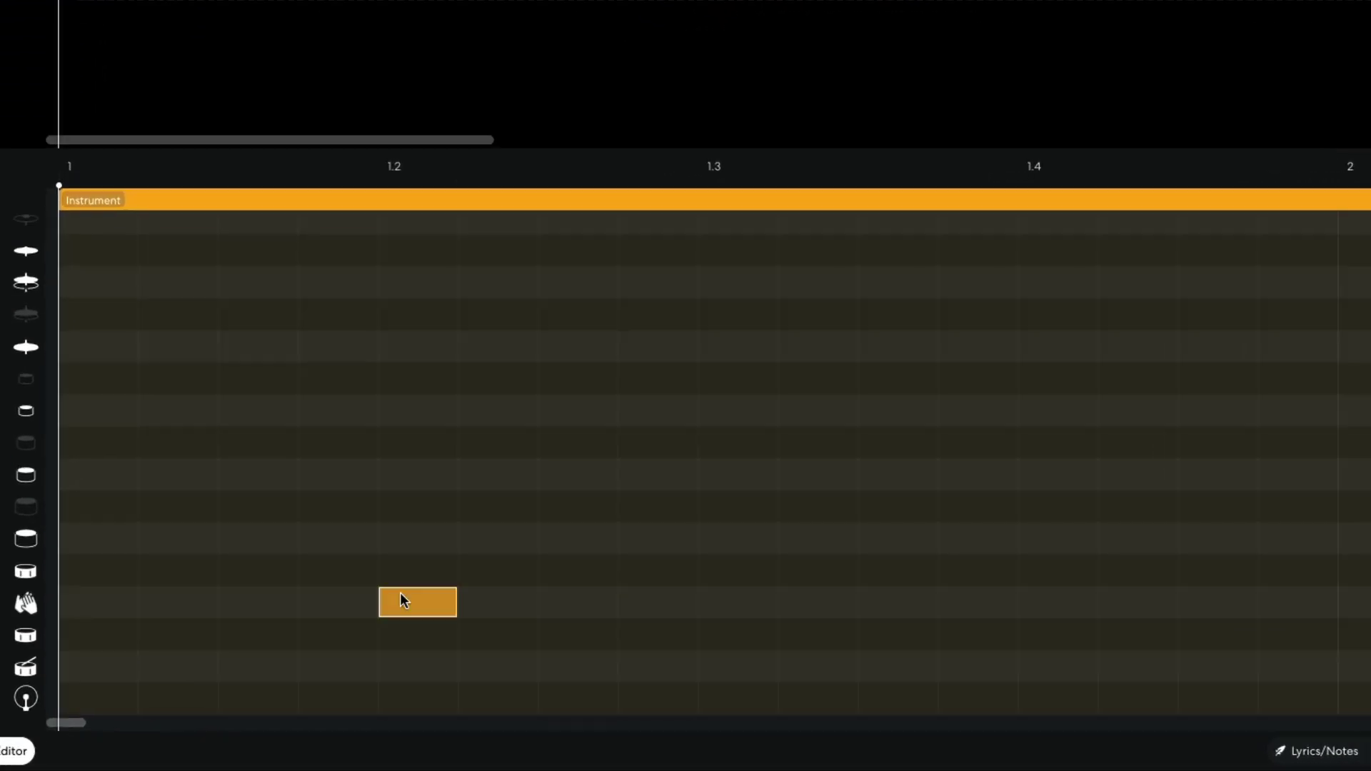
{"action": "left_click", "coordinate": [1042, 602]}
{"action": "left_click", "coordinate": [92, 691]}
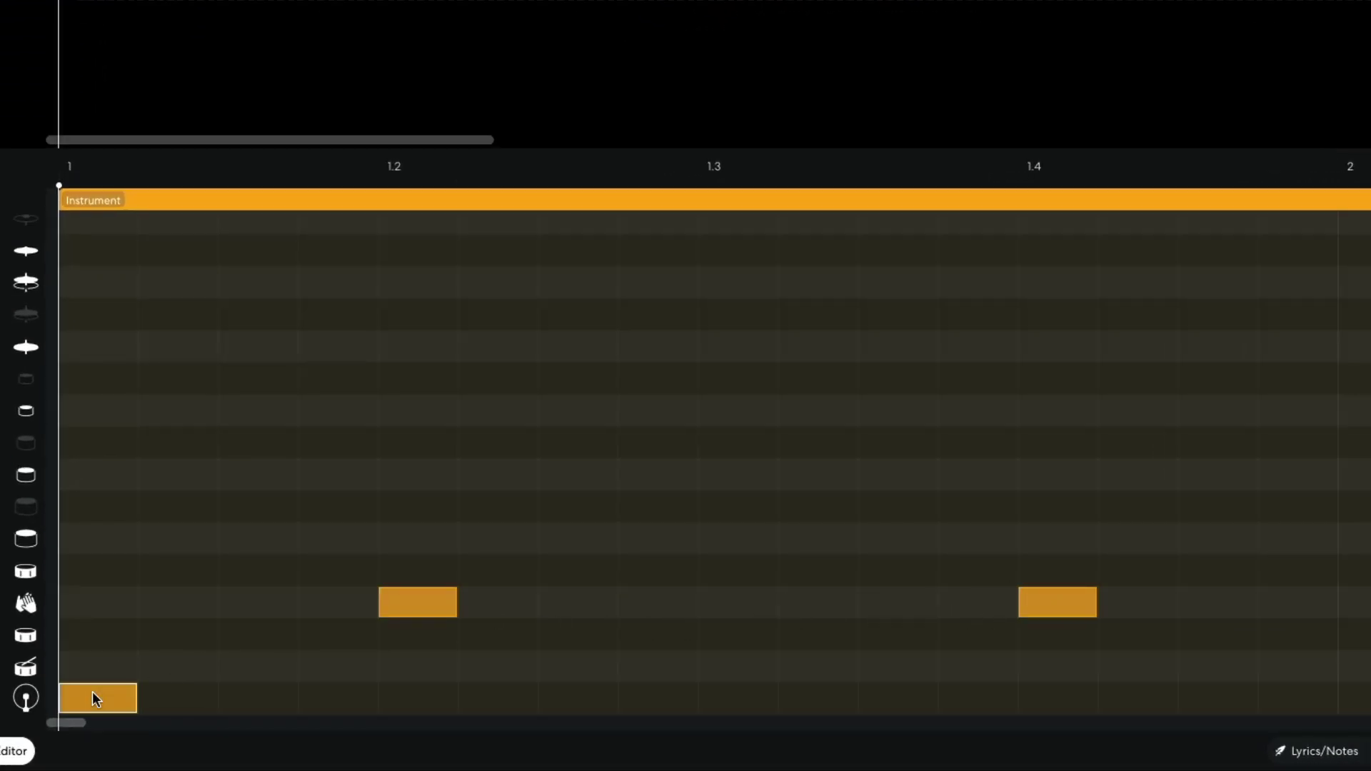
{"action": "left_click", "coordinate": [586, 691]}
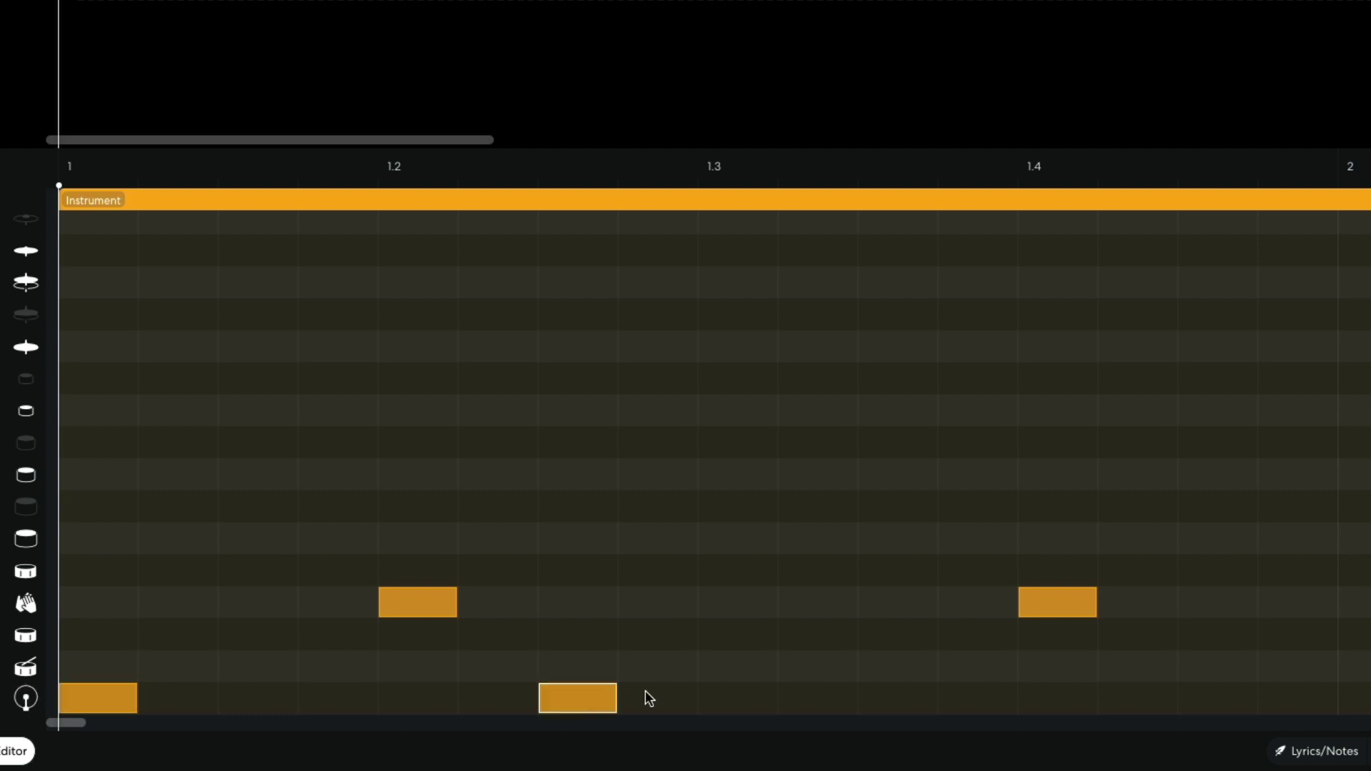
{"action": "left_click", "coordinate": [653, 691]}
{"action": "left_click", "coordinate": [823, 694]}
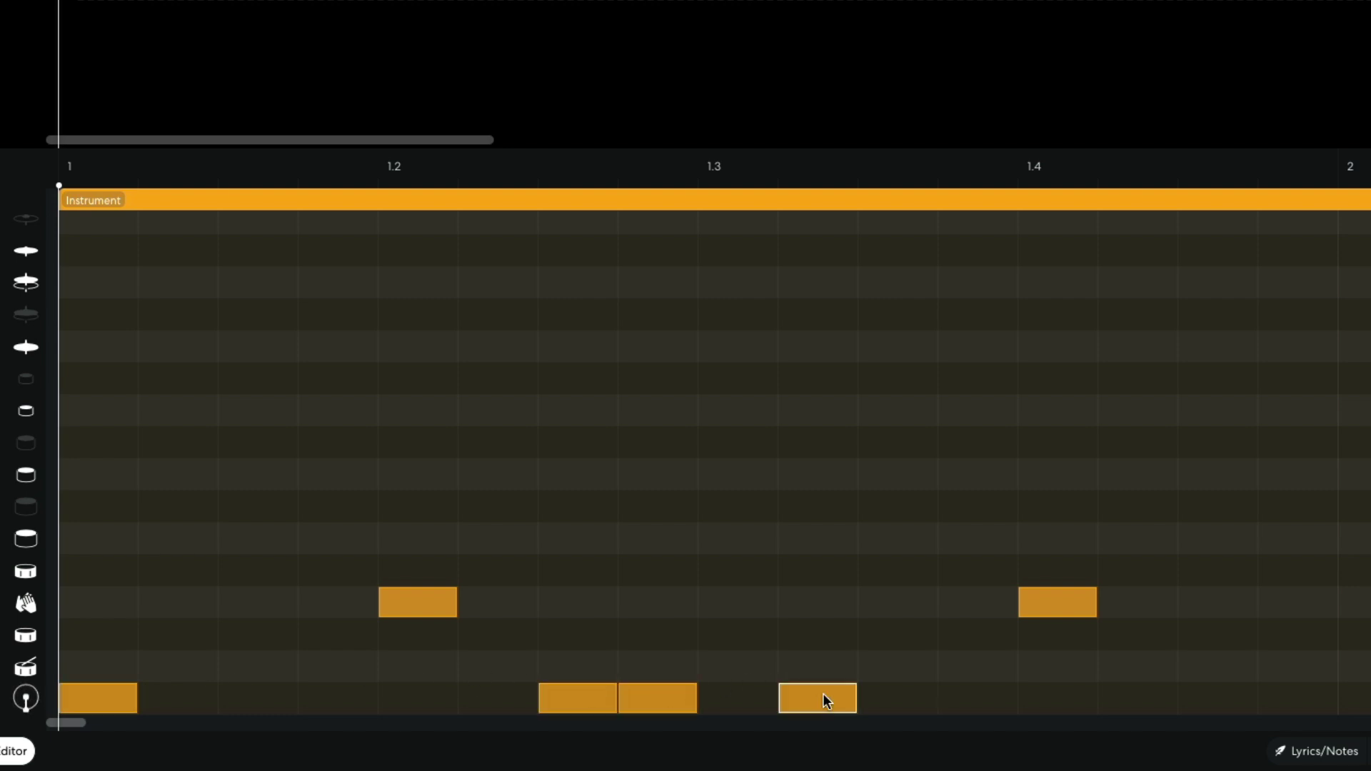
{"action": "left_click", "coordinate": [895, 691]}
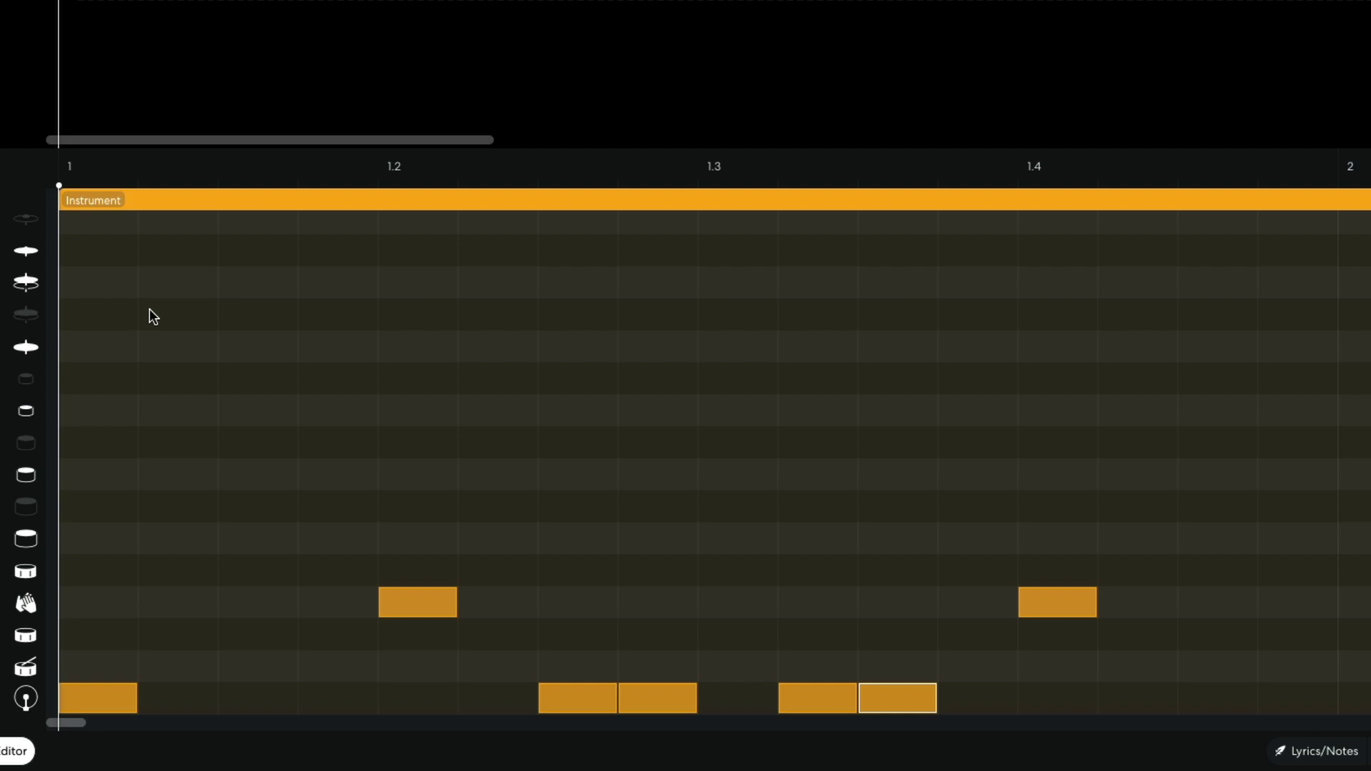
- Place seven hi-hat notes at eighth-note intervals from the start of bar 1 through beat 4, and play the pattern
{"action": "left_click", "coordinate": [105, 285]}
{"action": "left_click", "coordinate": [255, 286]}
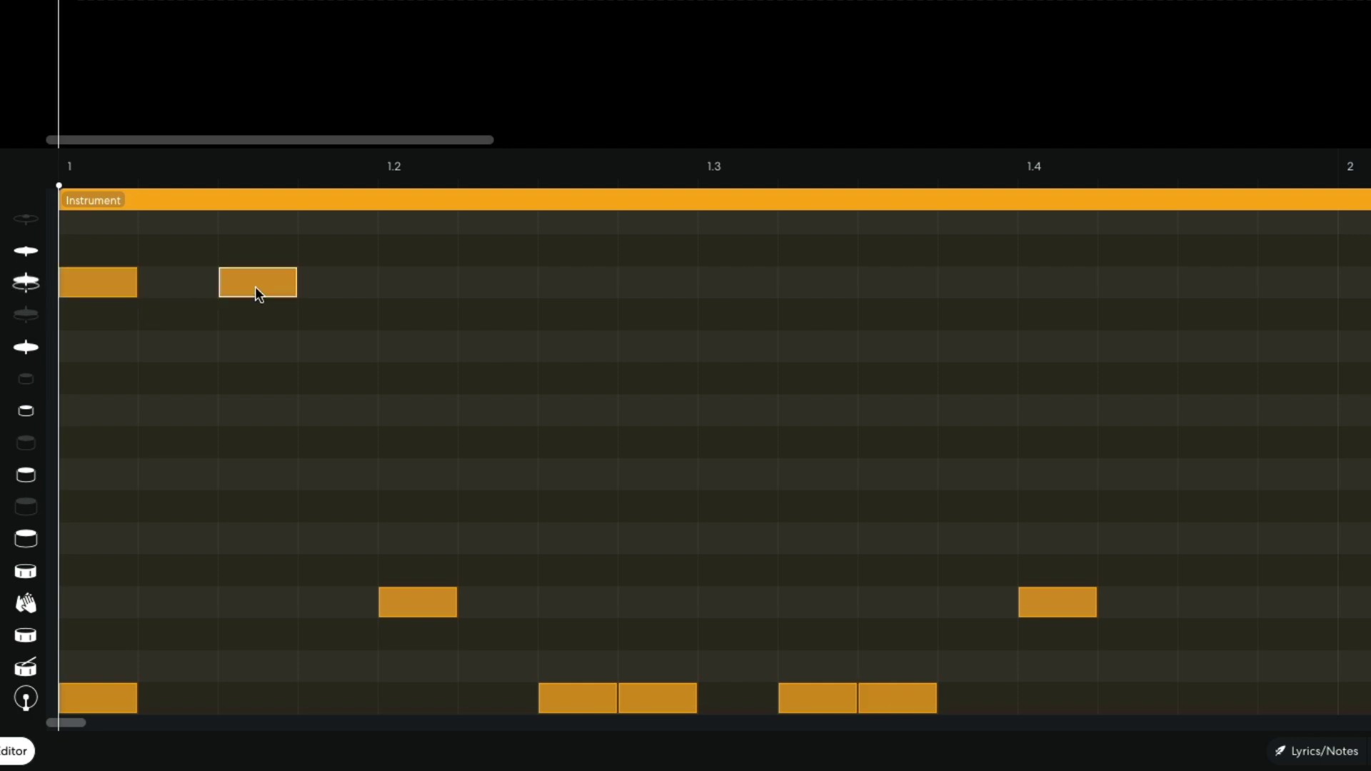
{"action": "left_click", "coordinate": [417, 286]}
{"action": "left_click", "coordinate": [579, 285]}
{"action": "left_click", "coordinate": [734, 285]}
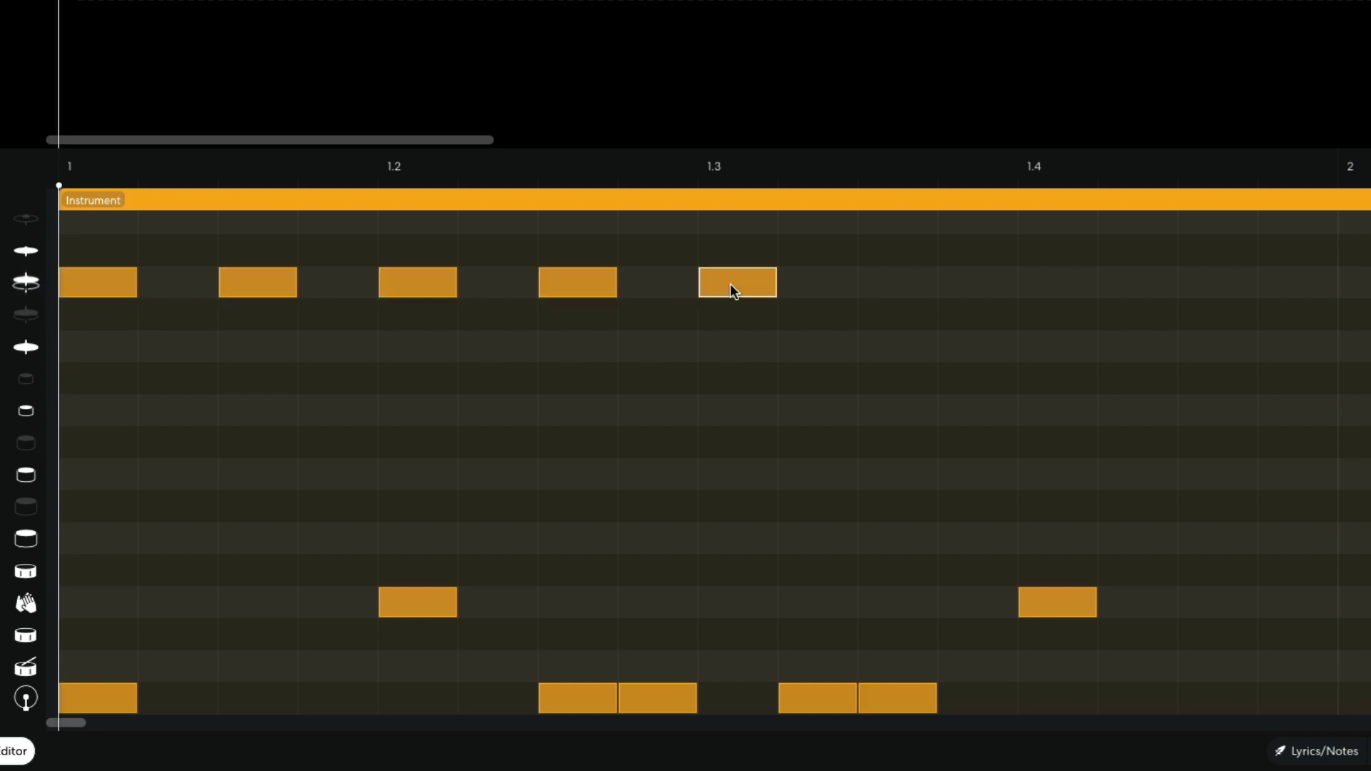
{"action": "left_click", "coordinate": [902, 285]}
{"action": "left_click", "coordinate": [1051, 282]}
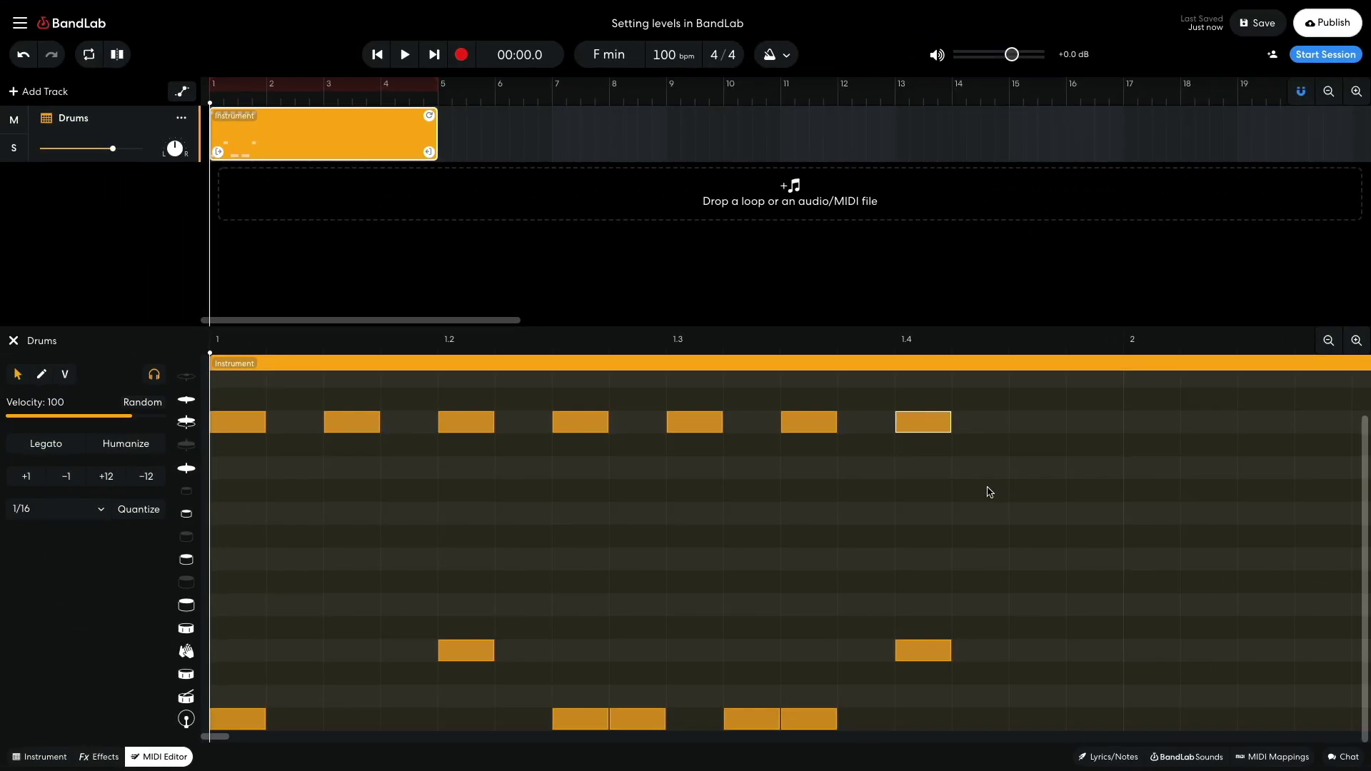
{"action": "key", "text": "space"}
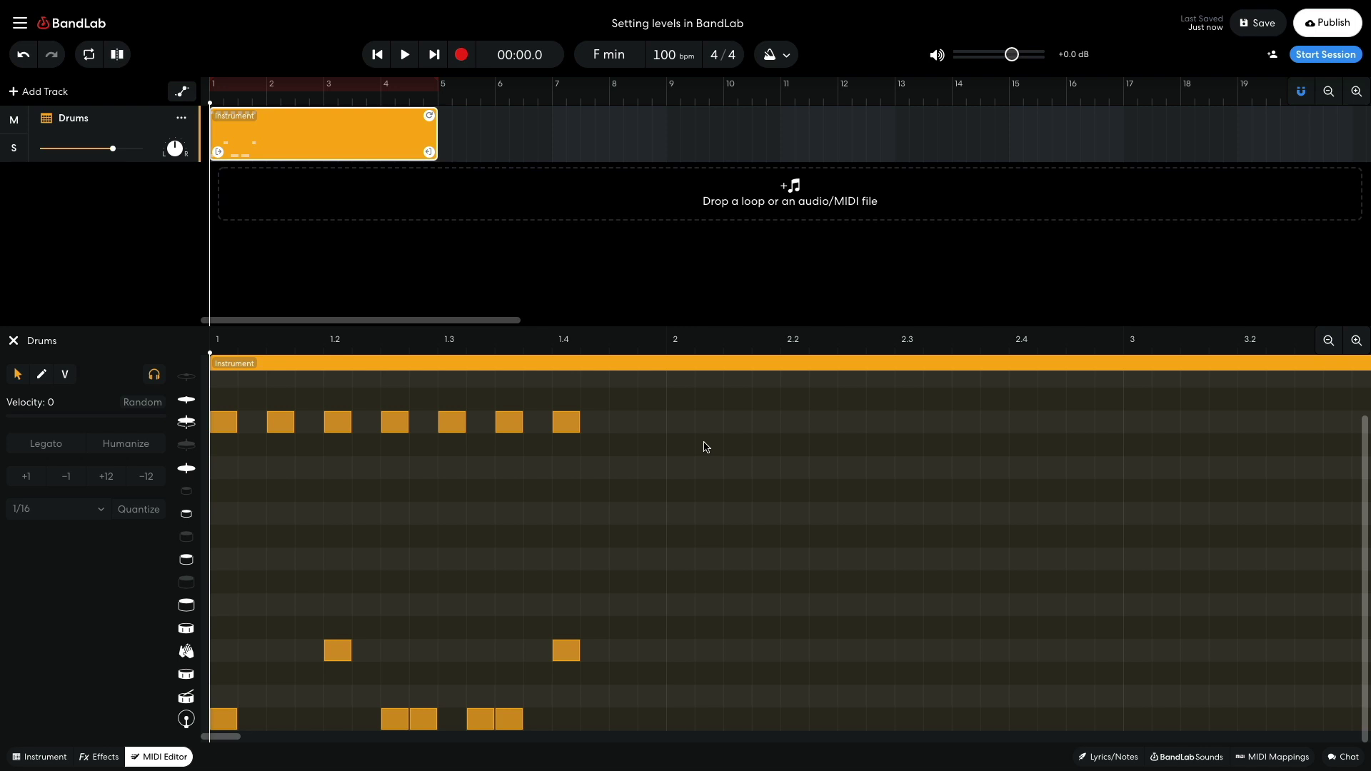
- Duplicate the bar 1 drum pattern into bar 2, add a cymbal note on bar 2's last eighth note, and play it back
{"action": "left_click_drag", "start_coordinate": [710, 394], "coordinate": [675, 723]}
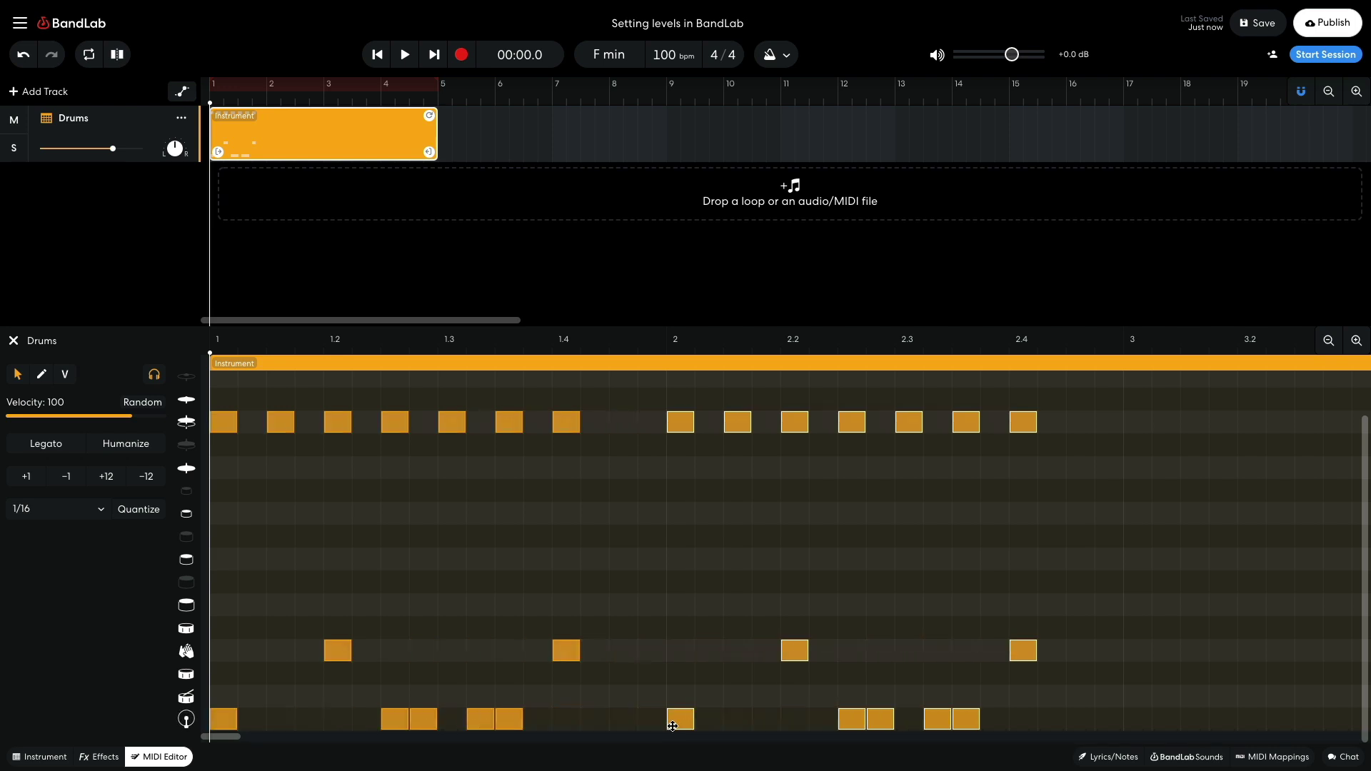
{"action": "double_click", "coordinate": [1080, 398]}
{"action": "key", "text": "space"}
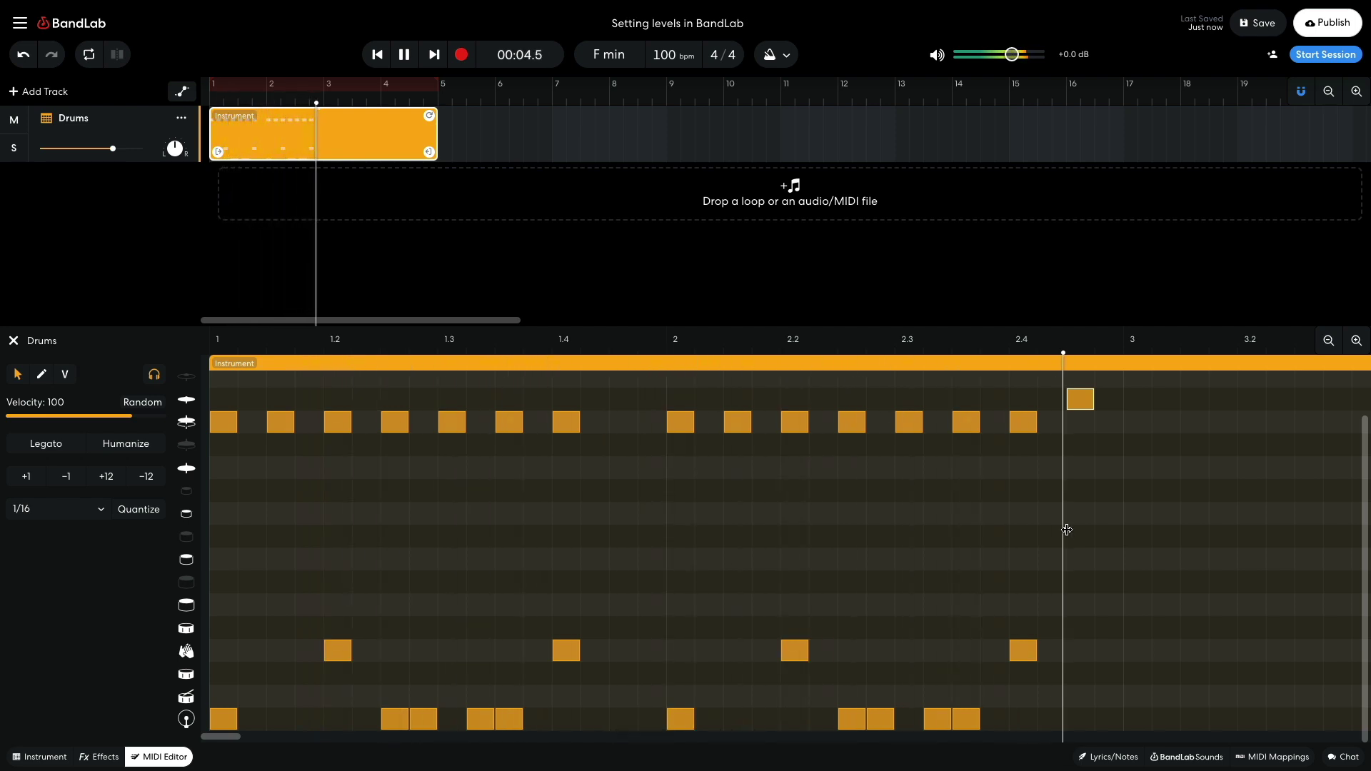
{"action": "key", "text": "space"}
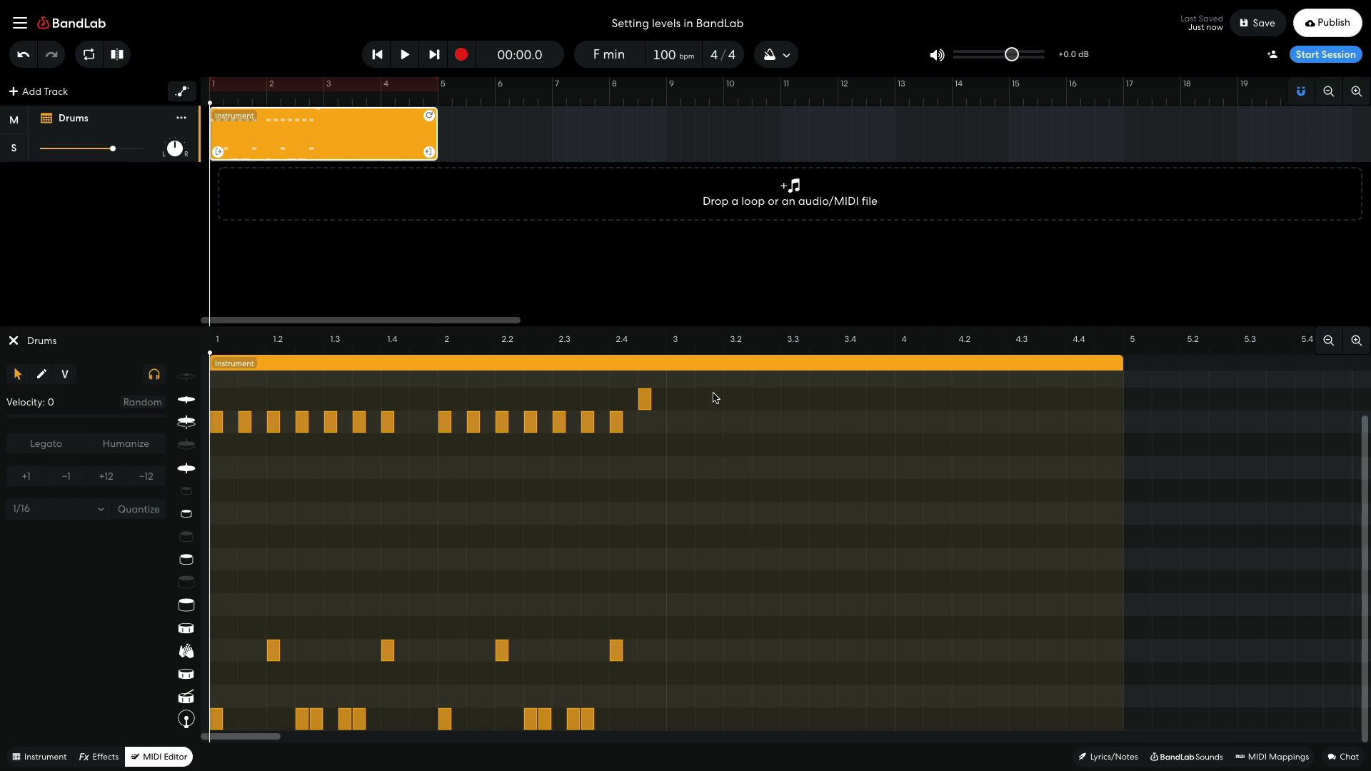
- Duplicate the two-bar drum pattern into bars 3 and 4 and play back the four-bar loop
{"action": "left_click_drag", "start_coordinate": [716, 398], "coordinate": [684, 726]}
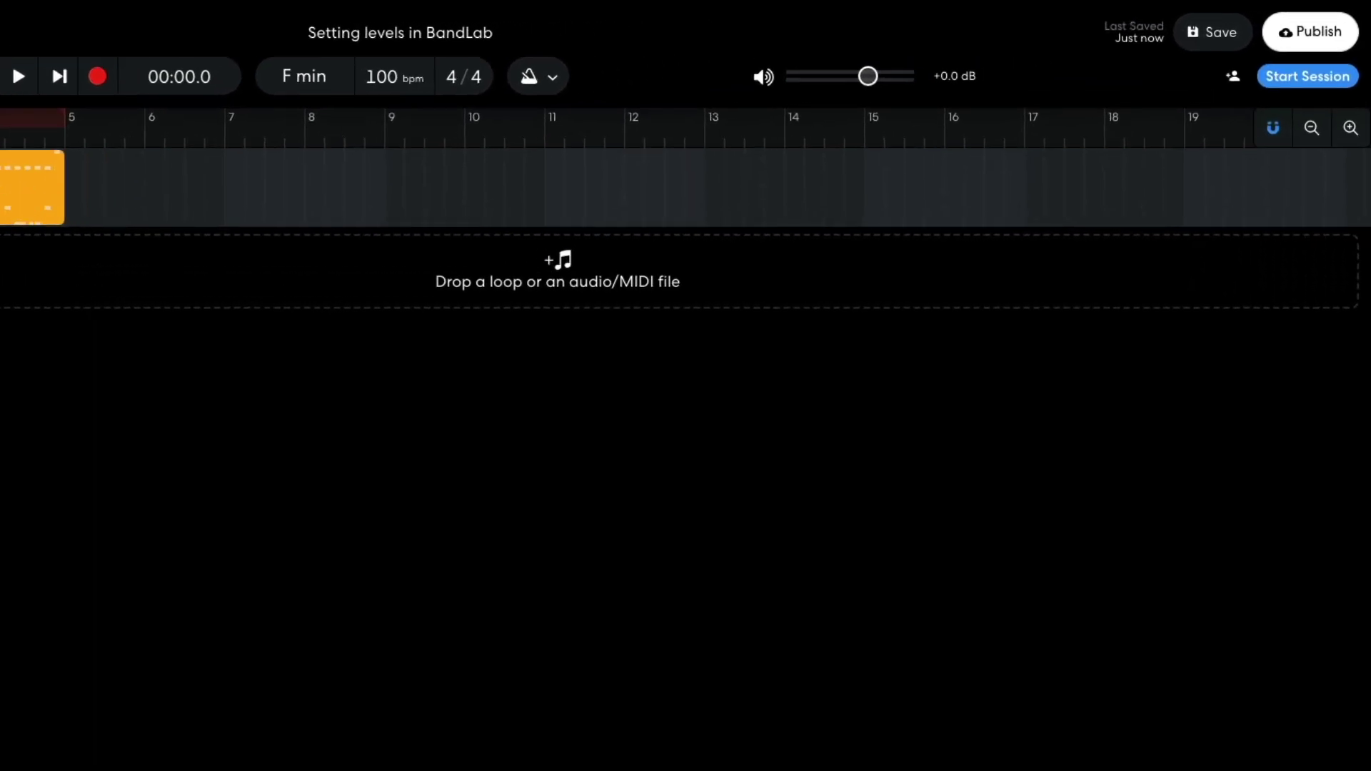
{"action": "key", "text": "space"}
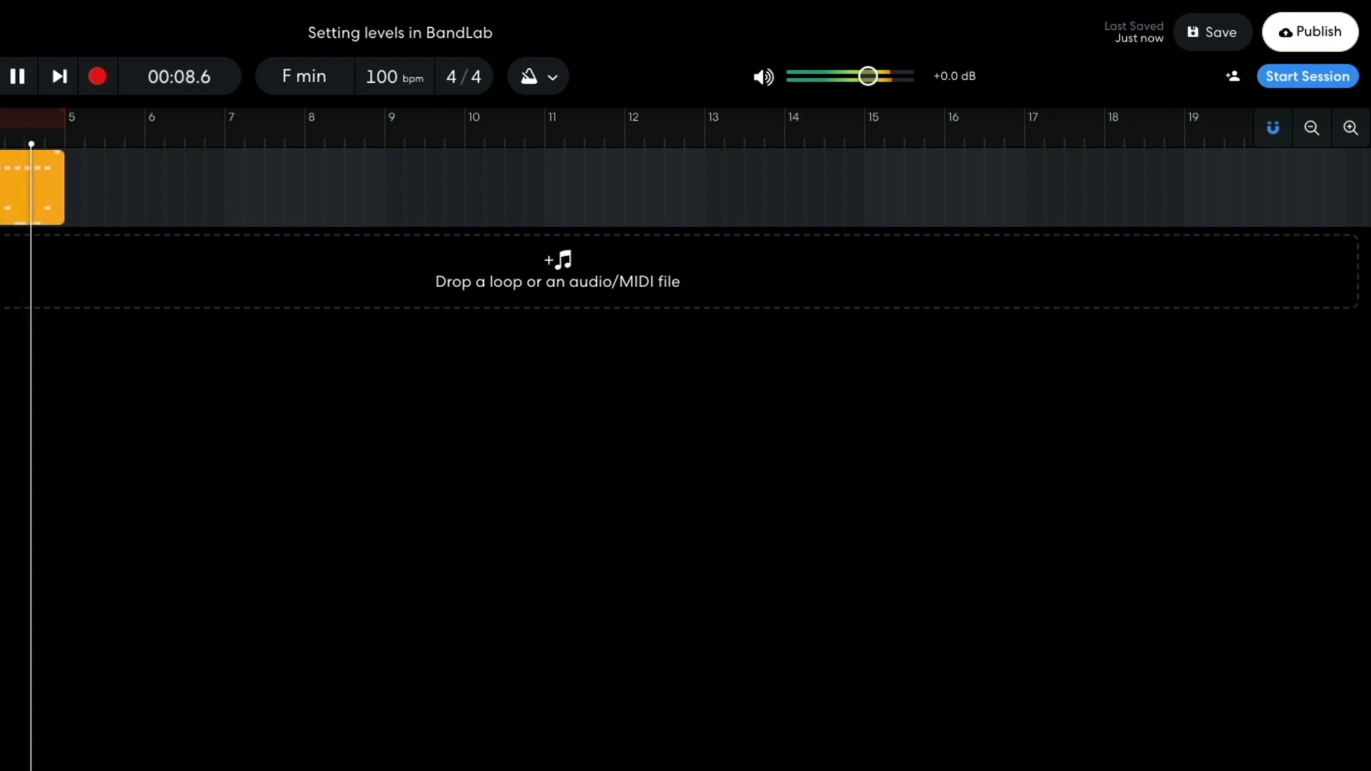
{"action": "key", "text": "space"}
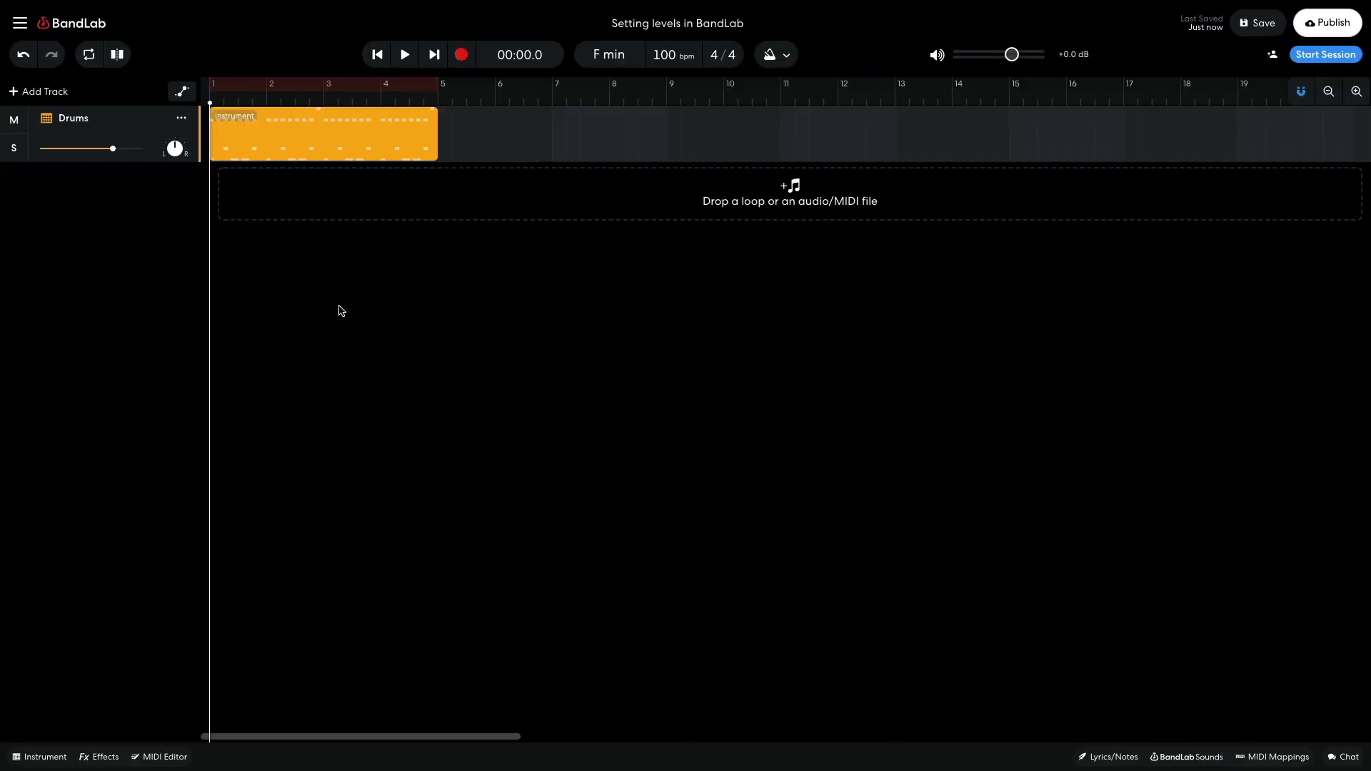
- Add a second instrument track for the keys and open its instrument settings
{"action": "left_click", "coordinate": [58, 96]}
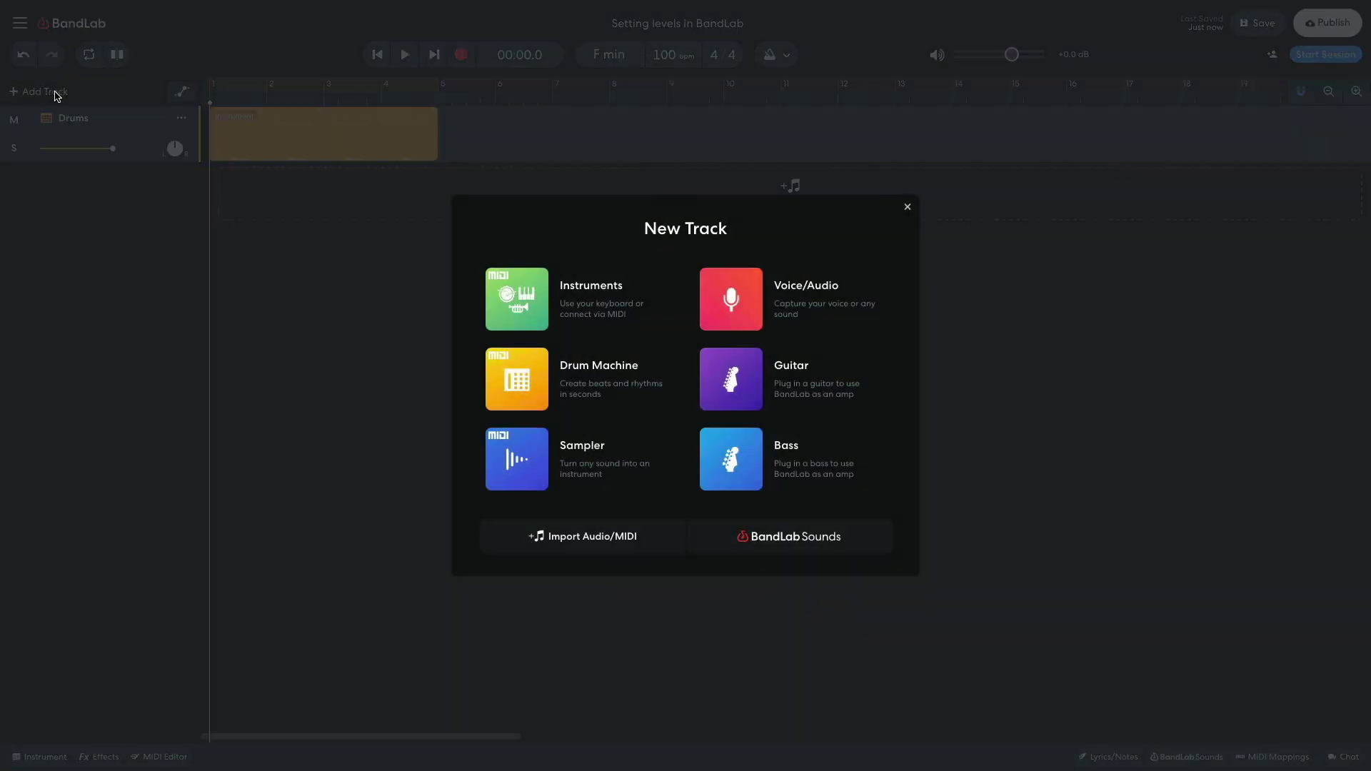
{"action": "left_click", "coordinate": [503, 287]}
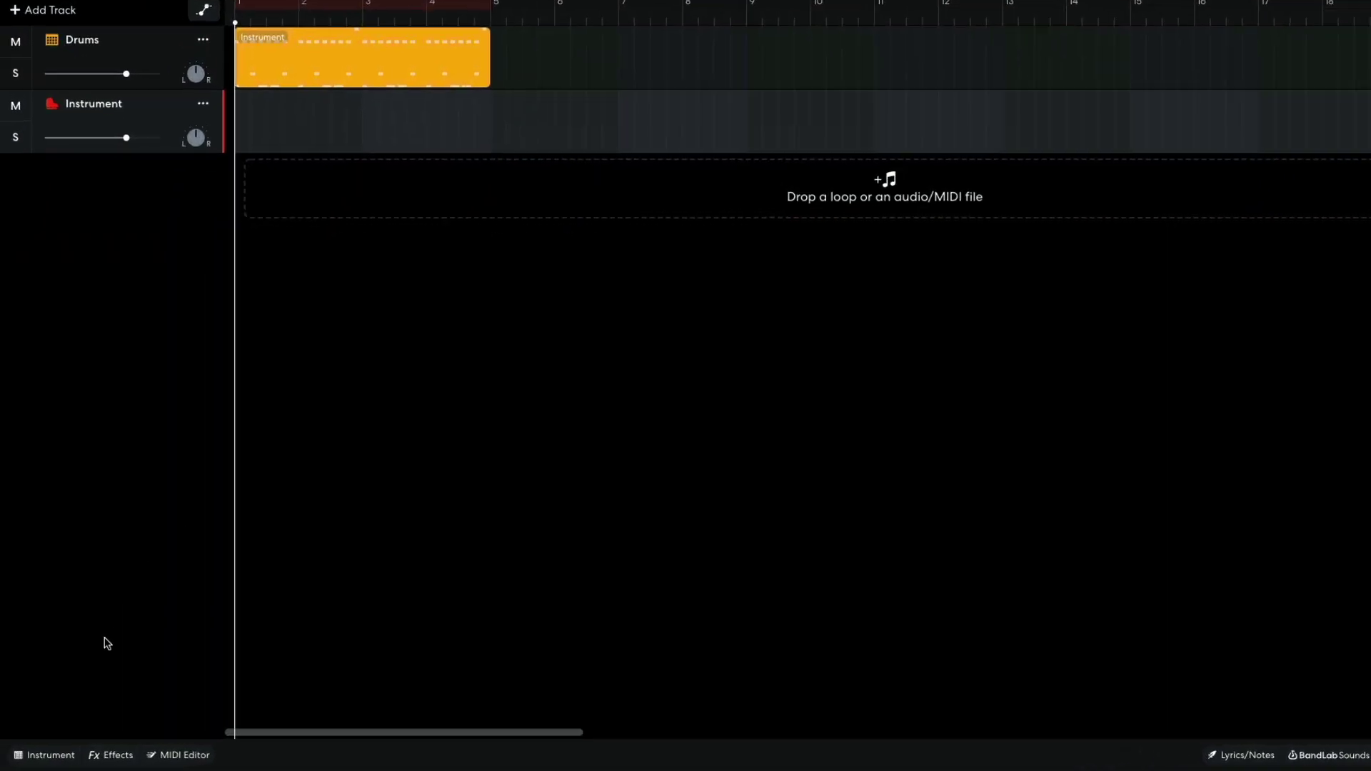
{"action": "left_click", "coordinate": [77, 756]}
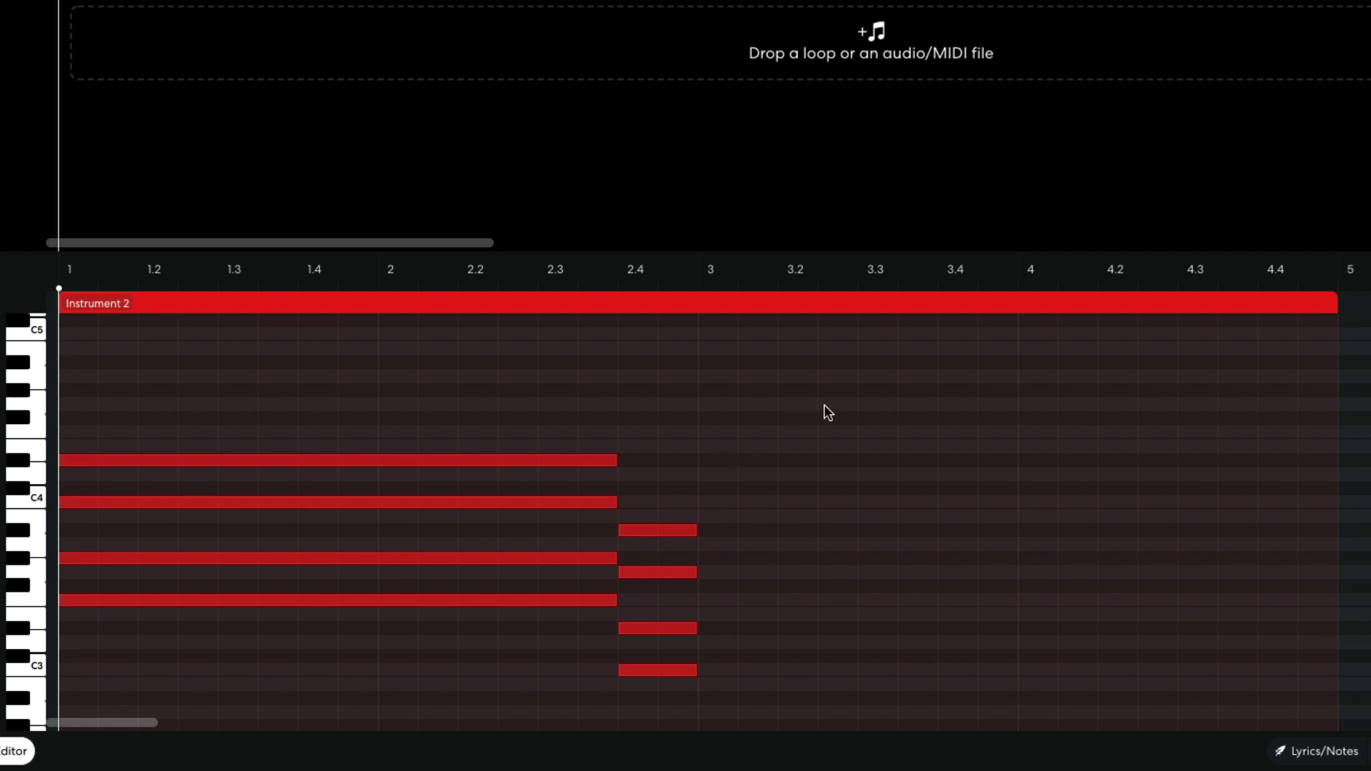
- Duplicate the keys chords from bars 1 and 2 into bars 3 and 4, and play them with the drums
{"action": "left_click_drag", "start_coordinate": [851, 393], "coordinate": [60, 679]}
{"action": "left_click_drag", "start_coordinate": [83, 460], "coordinate": [725, 468]}
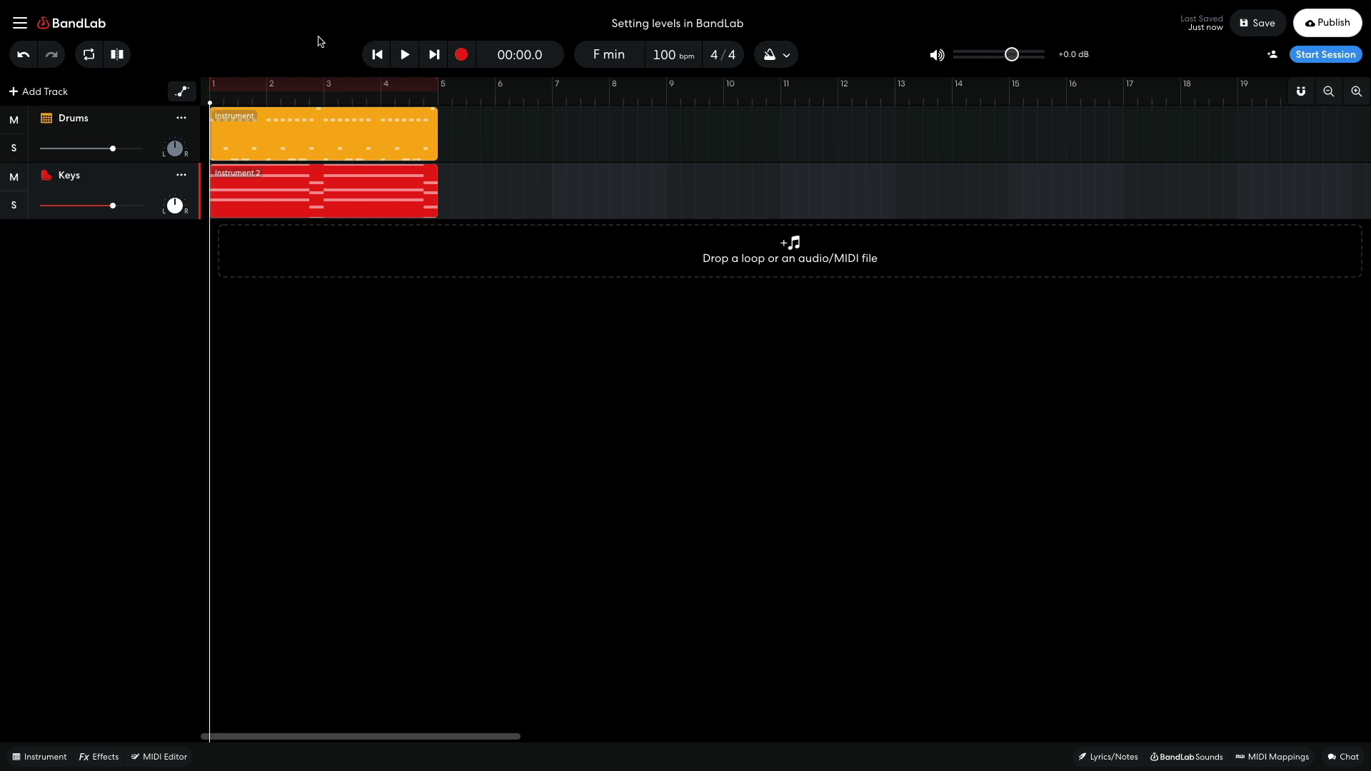
{"action": "key", "text": "space"}
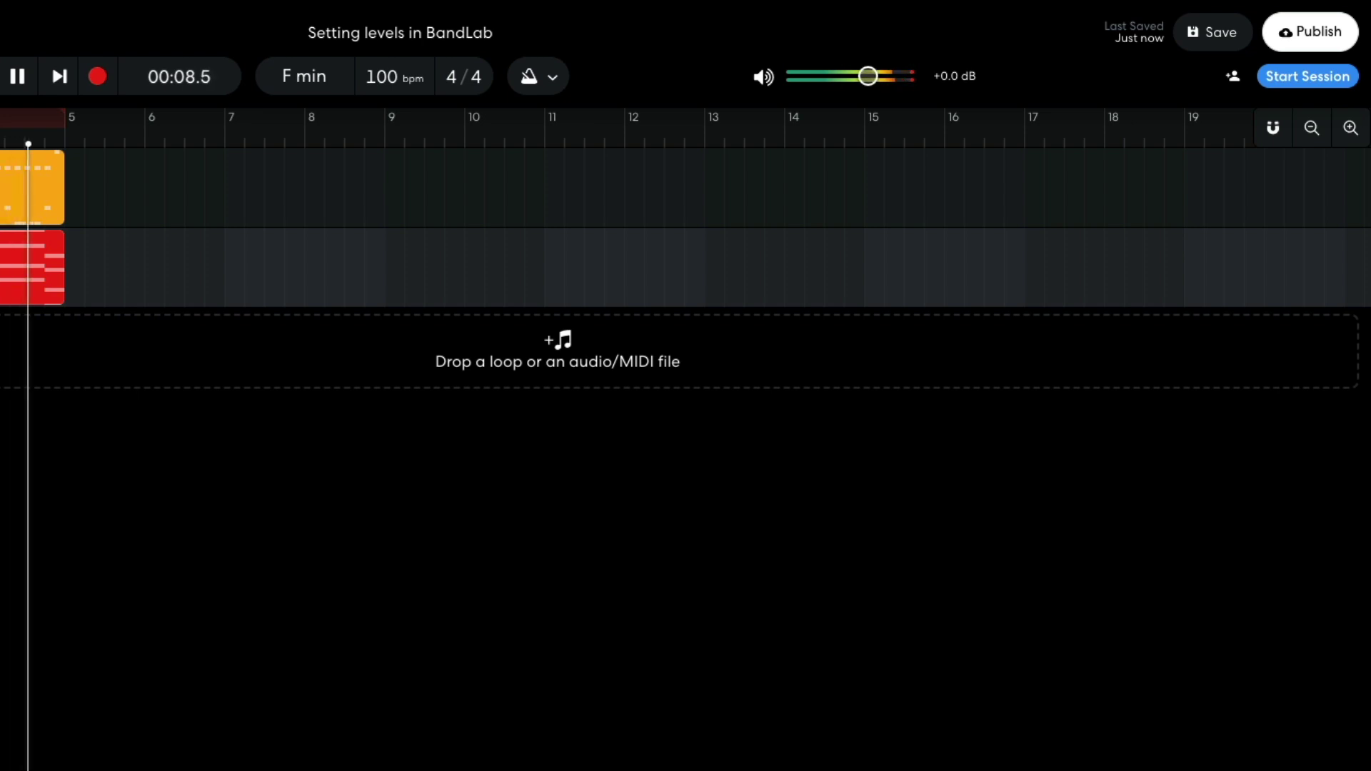
{"action": "key", "text": "space"}
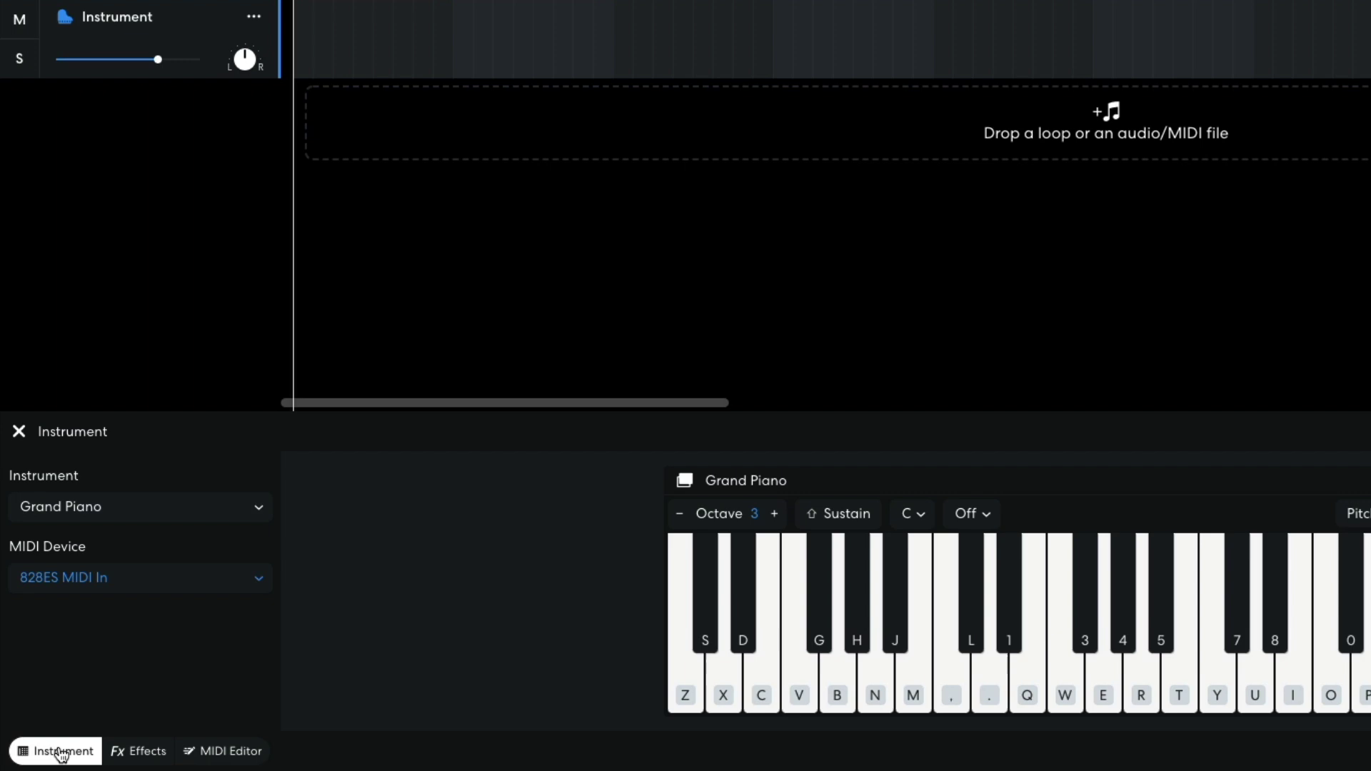
- Load the '62 P-Bass electric bass on the third instrument track and play the bass line with the other tracks
{"action": "left_click", "coordinate": [90, 514]}
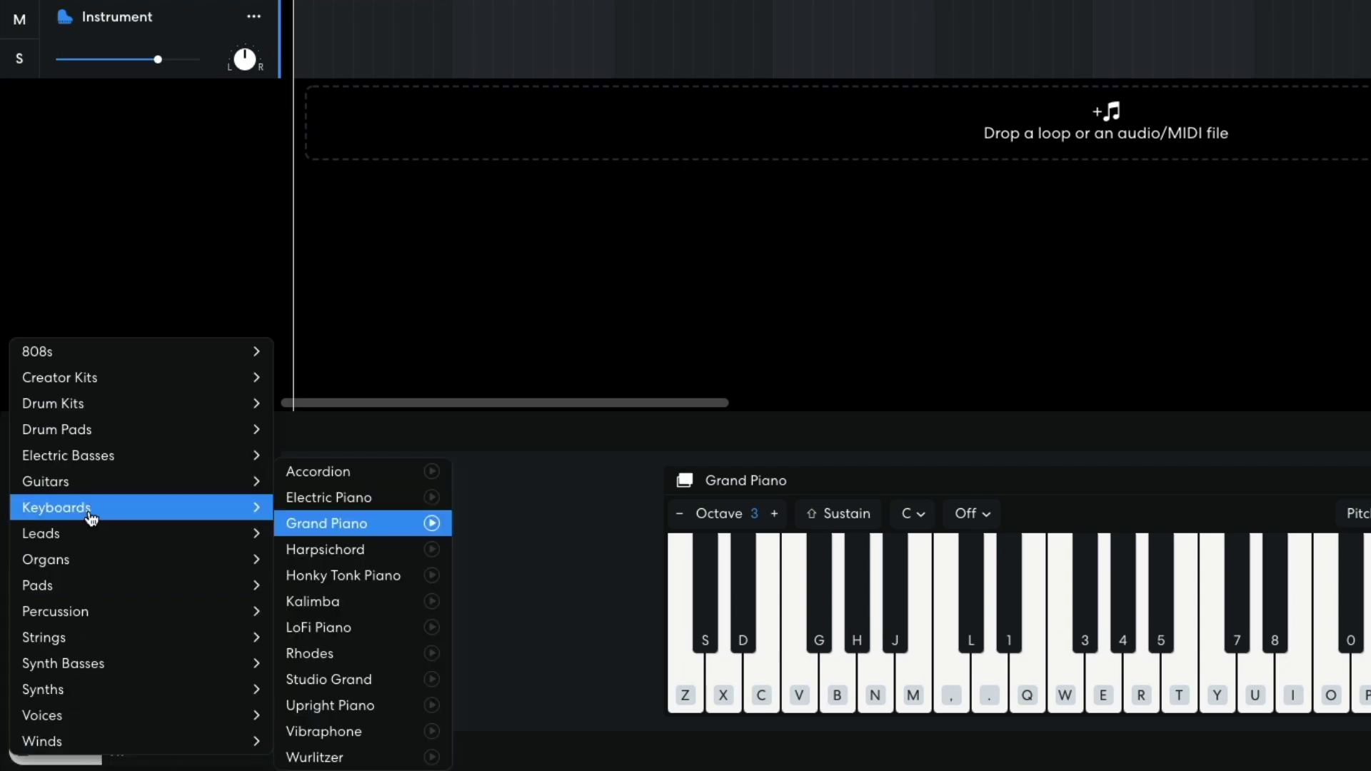
{"action": "mouse_move", "coordinate": [141, 463]}
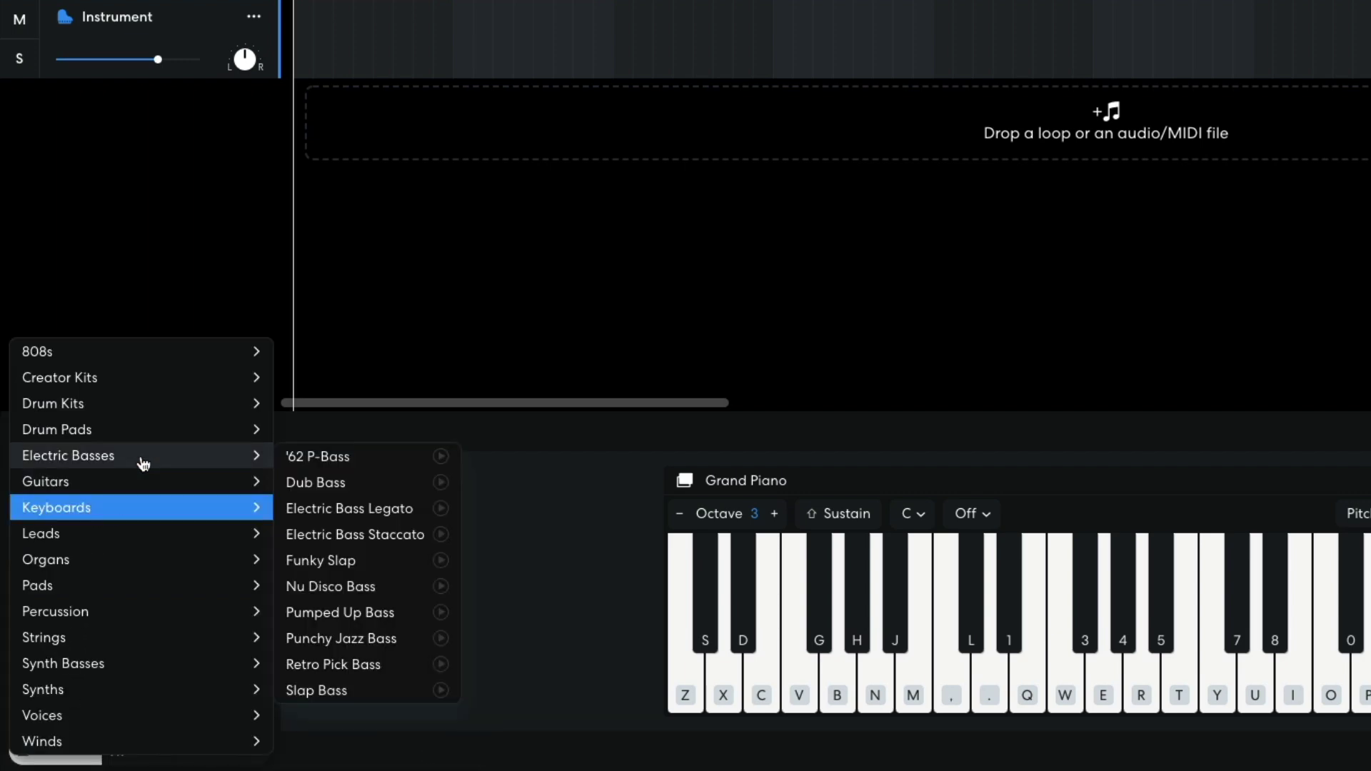
{"action": "left_click", "coordinate": [309, 459]}
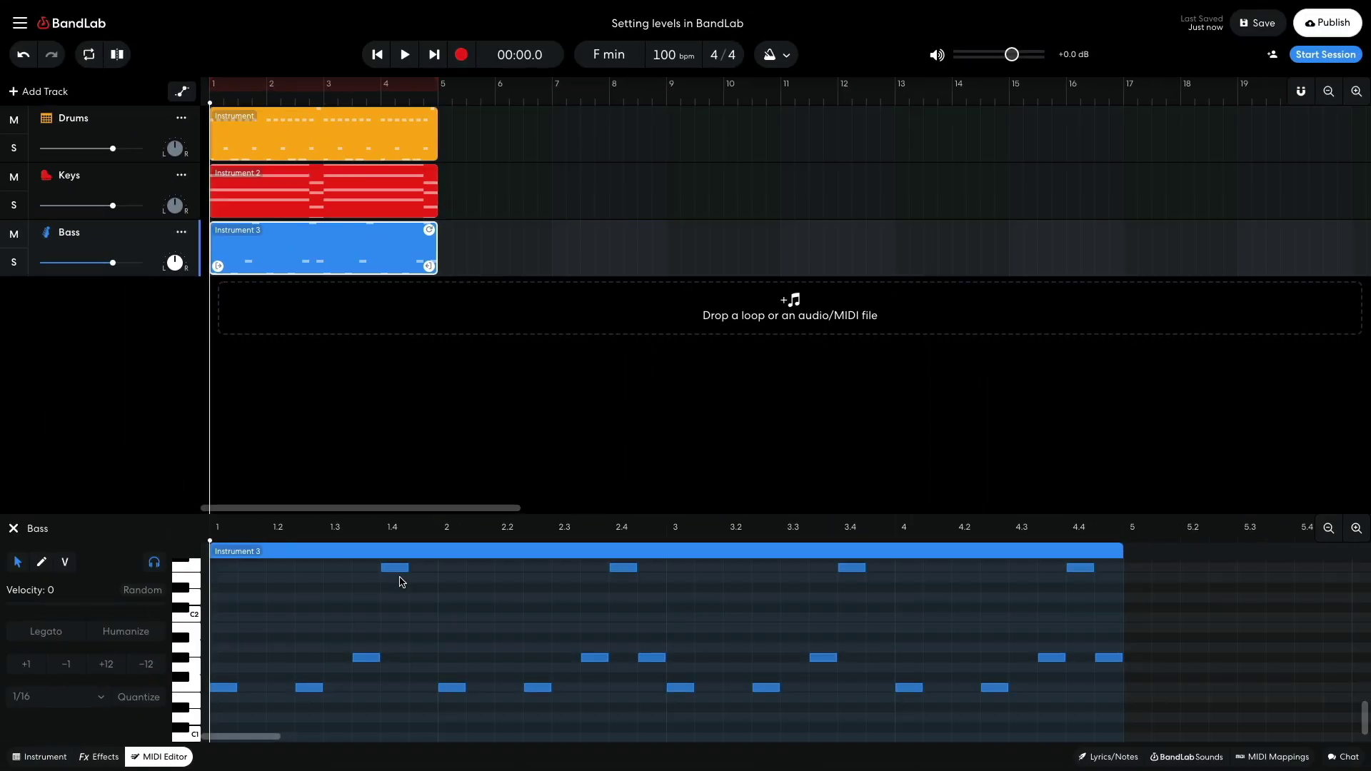
{"action": "key", "text": "space"}
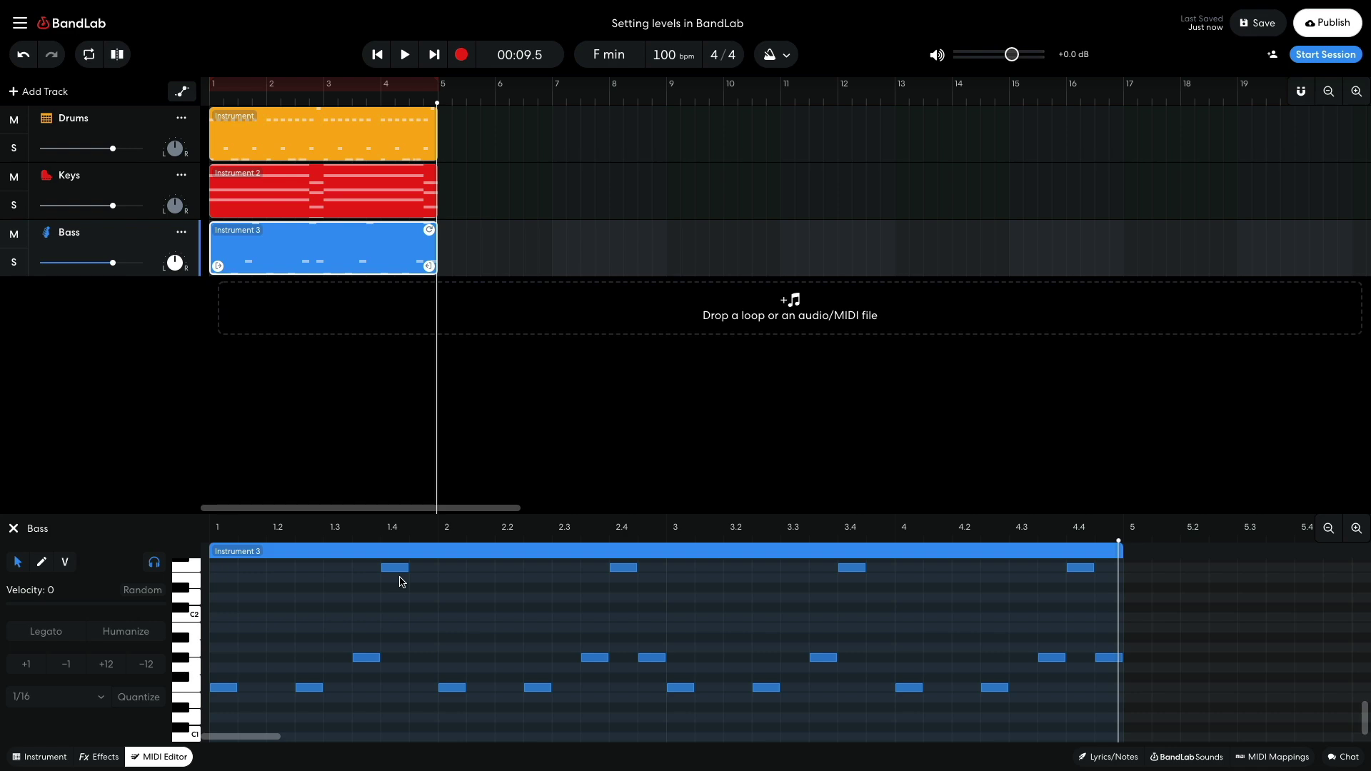
- Load the G-Funk Sine lead sound on the fourth instrument track
{"action": "left_click", "coordinate": [47, 757]}
{"action": "left_click", "coordinate": [79, 592]}
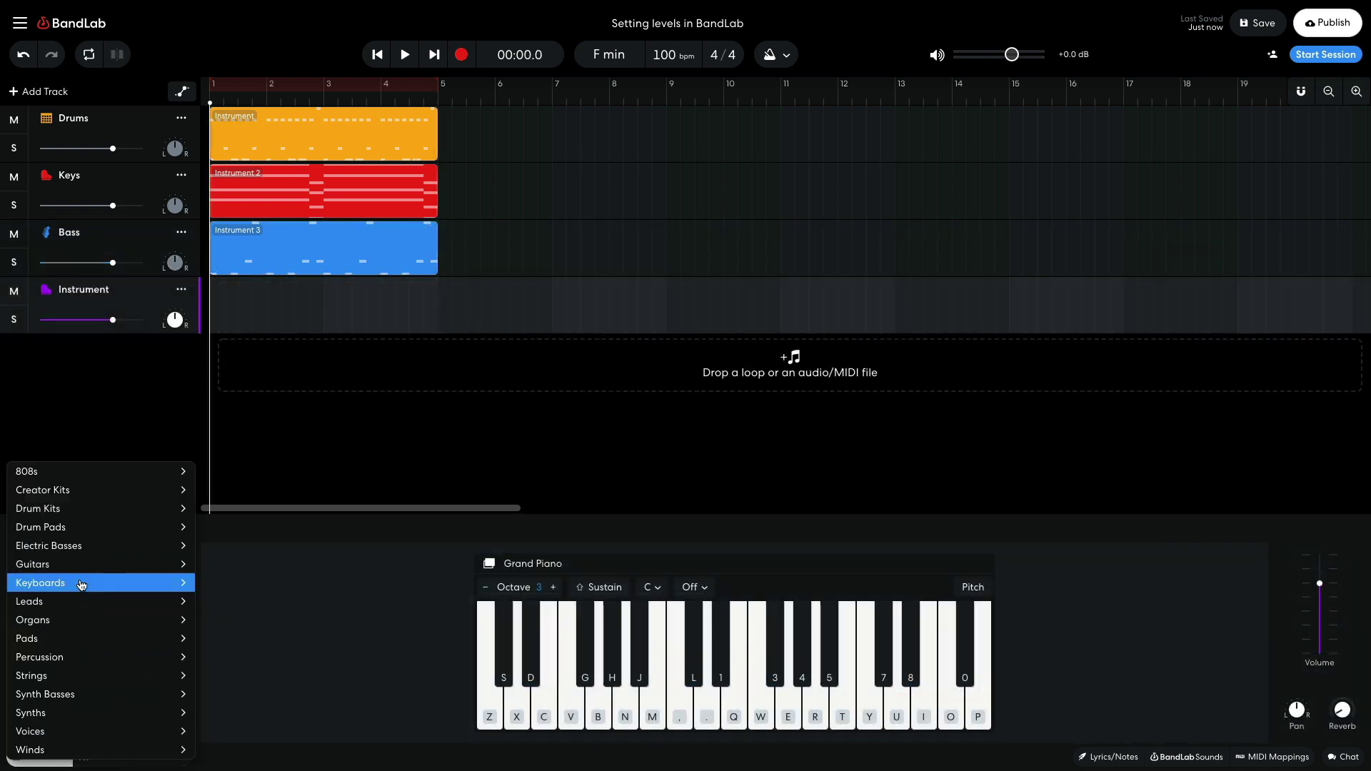
{"action": "mouse_move", "coordinate": [89, 604]}
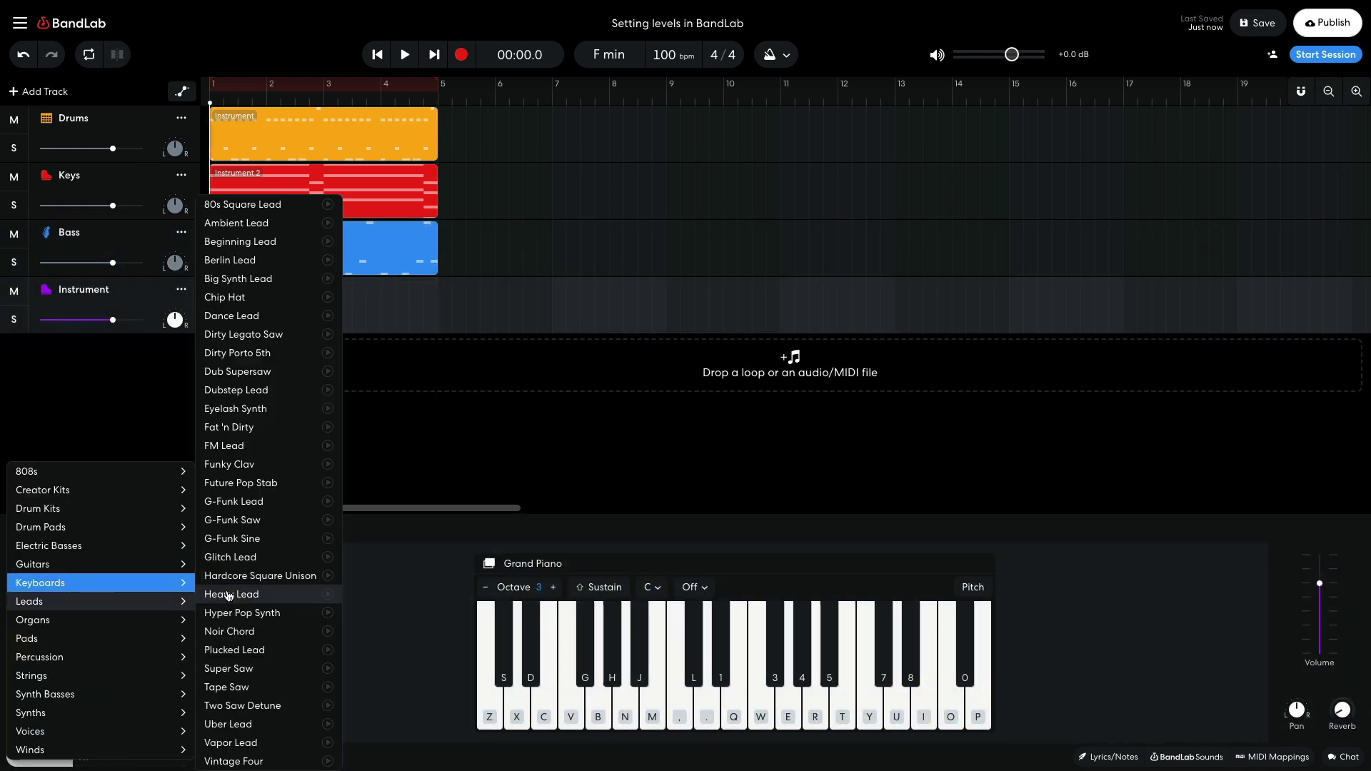
{"action": "left_click", "coordinate": [247, 541]}
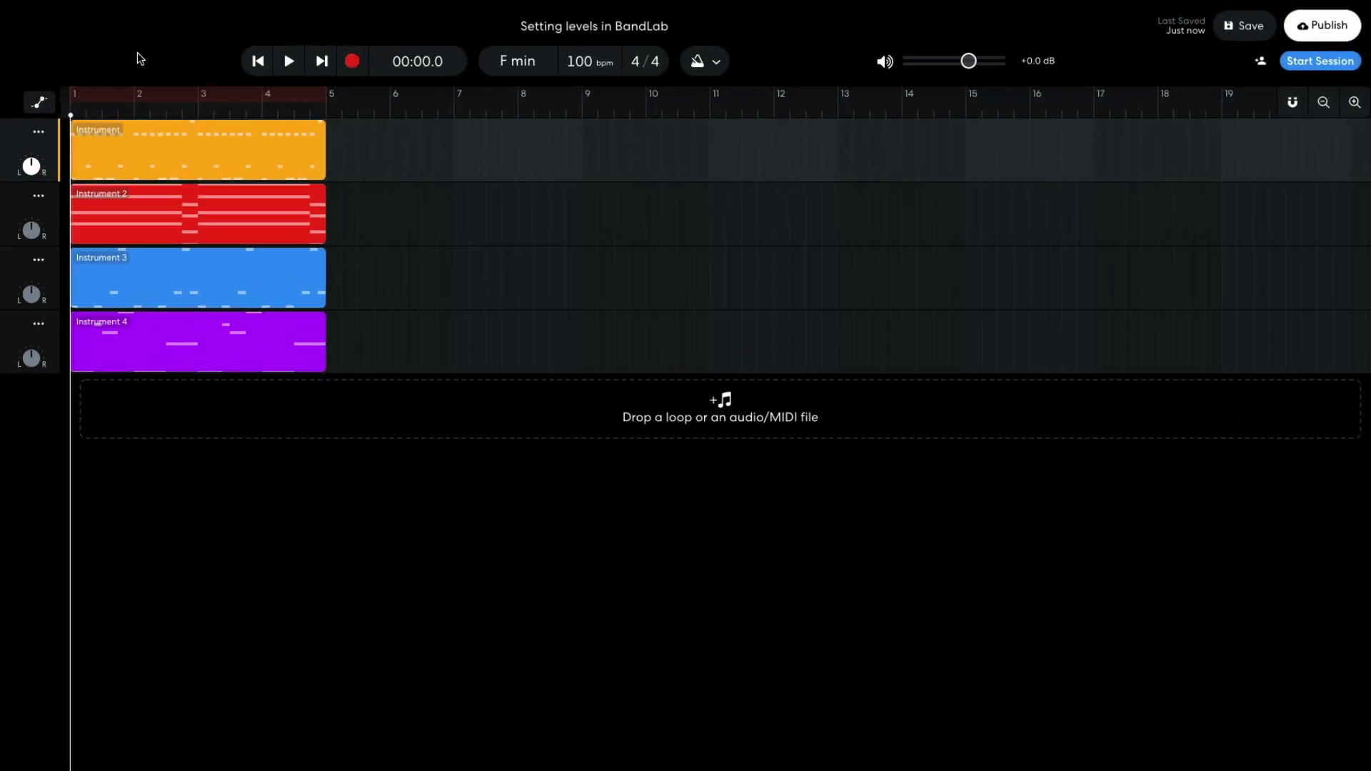
- Play the full four-track loop, and listen to the Lead track on its own in solo
{"action": "key", "text": "space"}
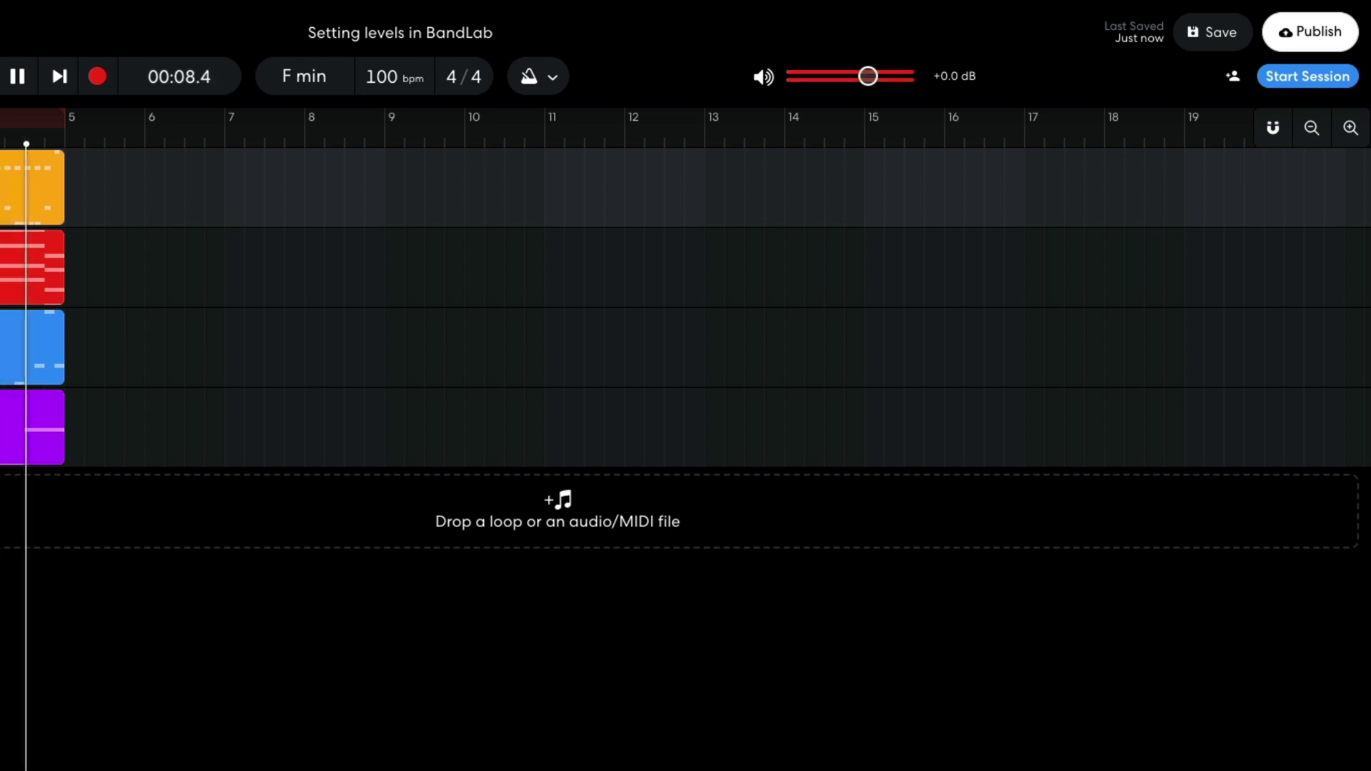
{"action": "key", "text": "space"}
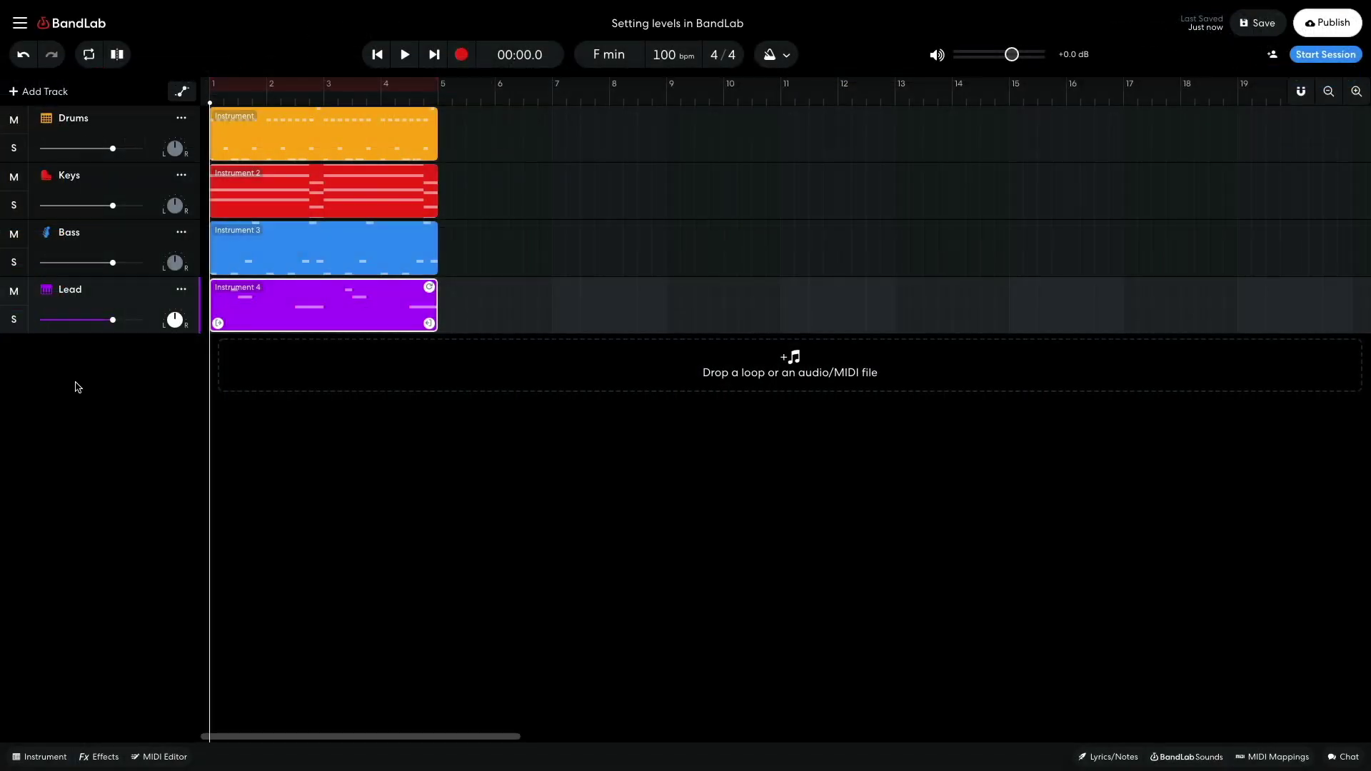
{"action": "left_click", "coordinate": [14, 321]}
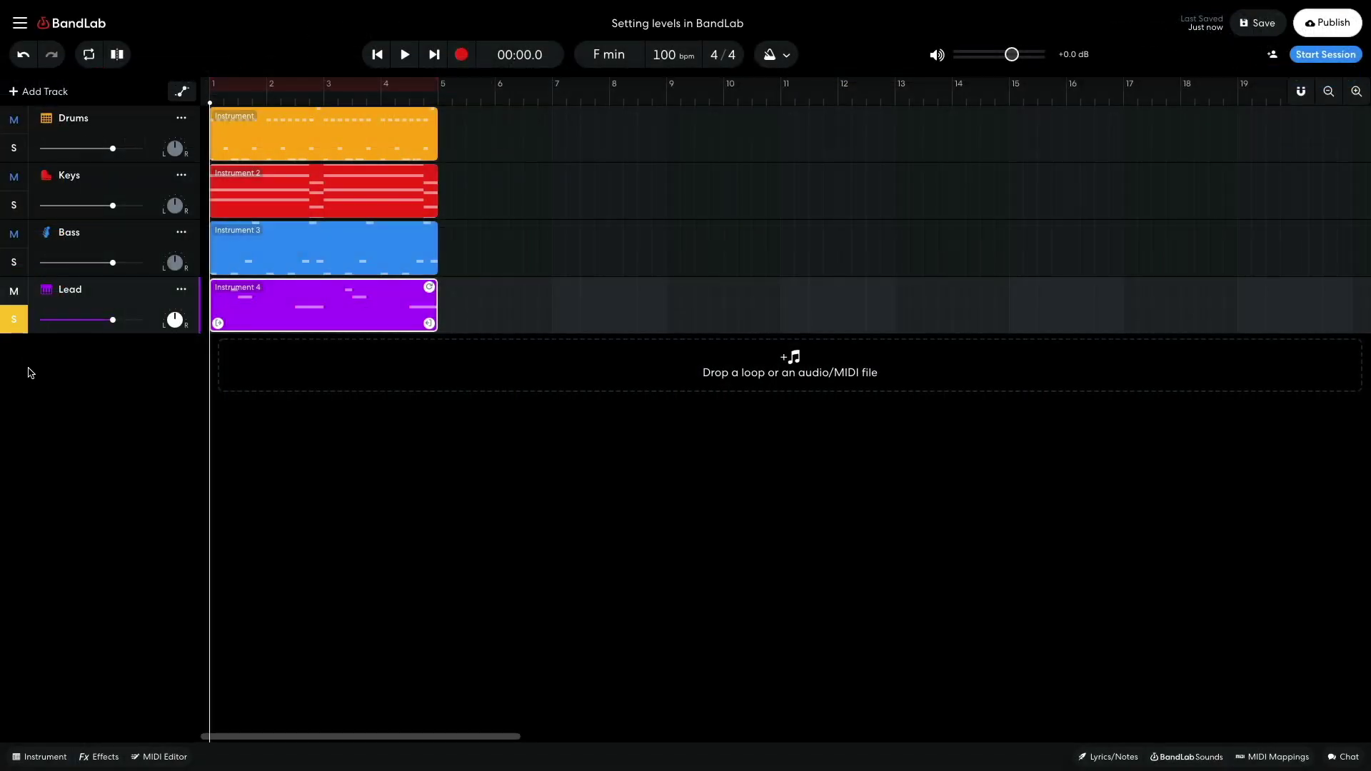
{"action": "key", "text": "space"}
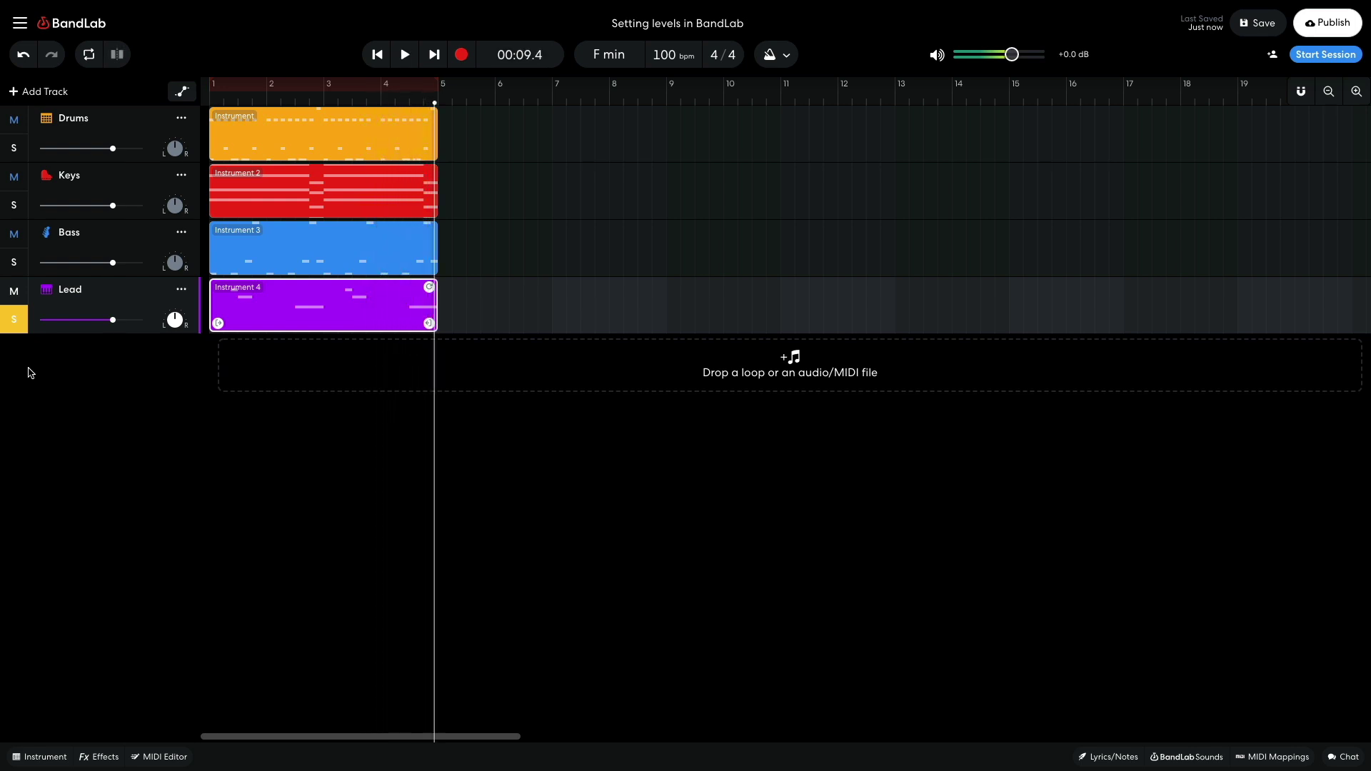
{"action": "left_click", "coordinate": [18, 321]}
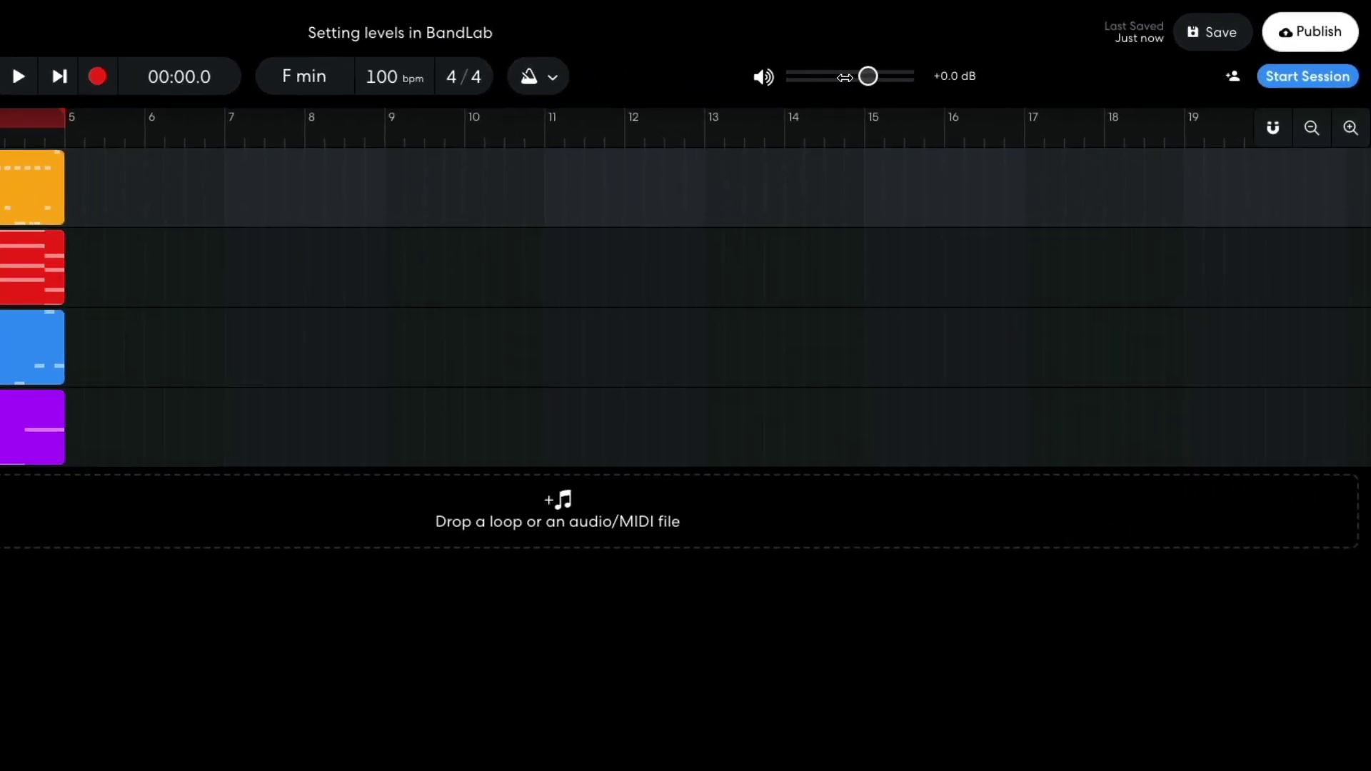
- Try the master volume at -8.7 dB while playing the loop, and reset it to 0 dB
{"action": "left_click_drag", "start_coordinate": [868, 76], "coordinate": [832, 78]}
{"action": "key", "text": "space"}
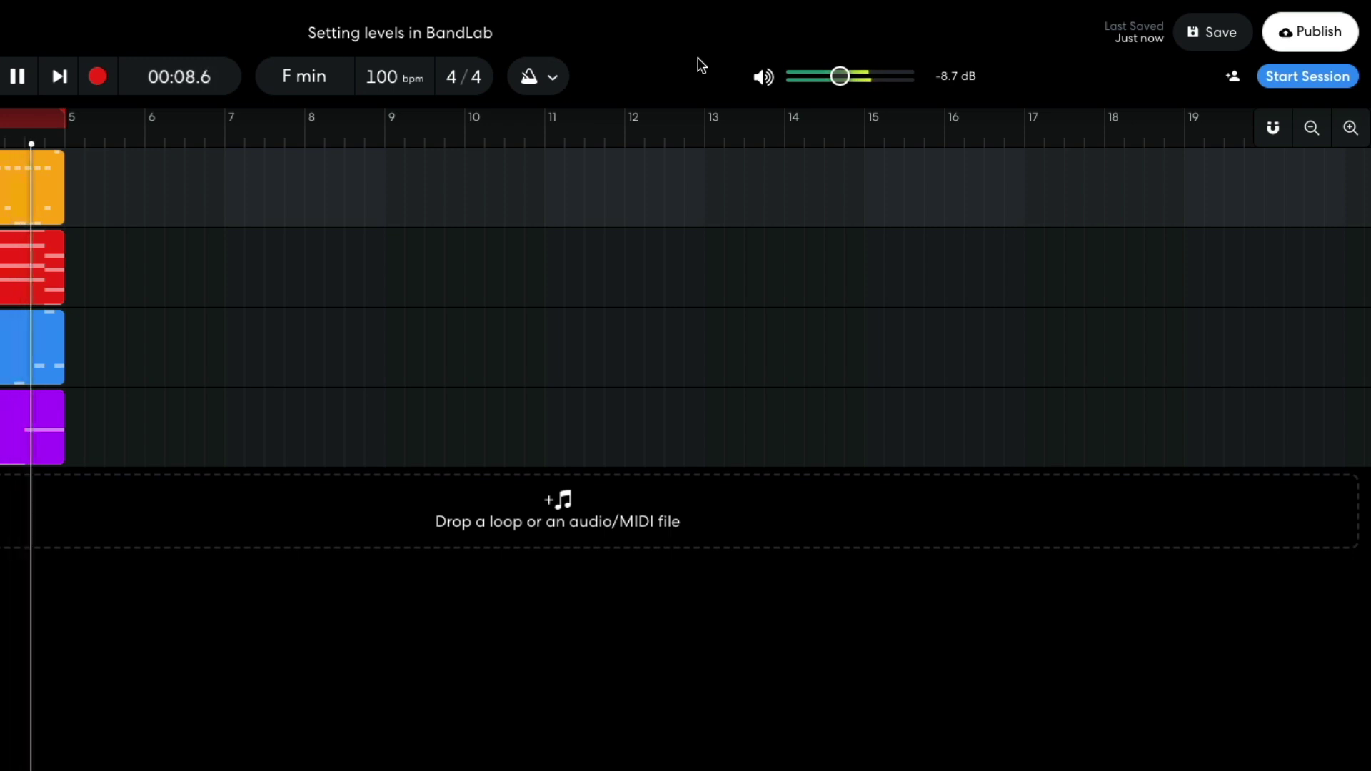
{"action": "key", "text": "space"}
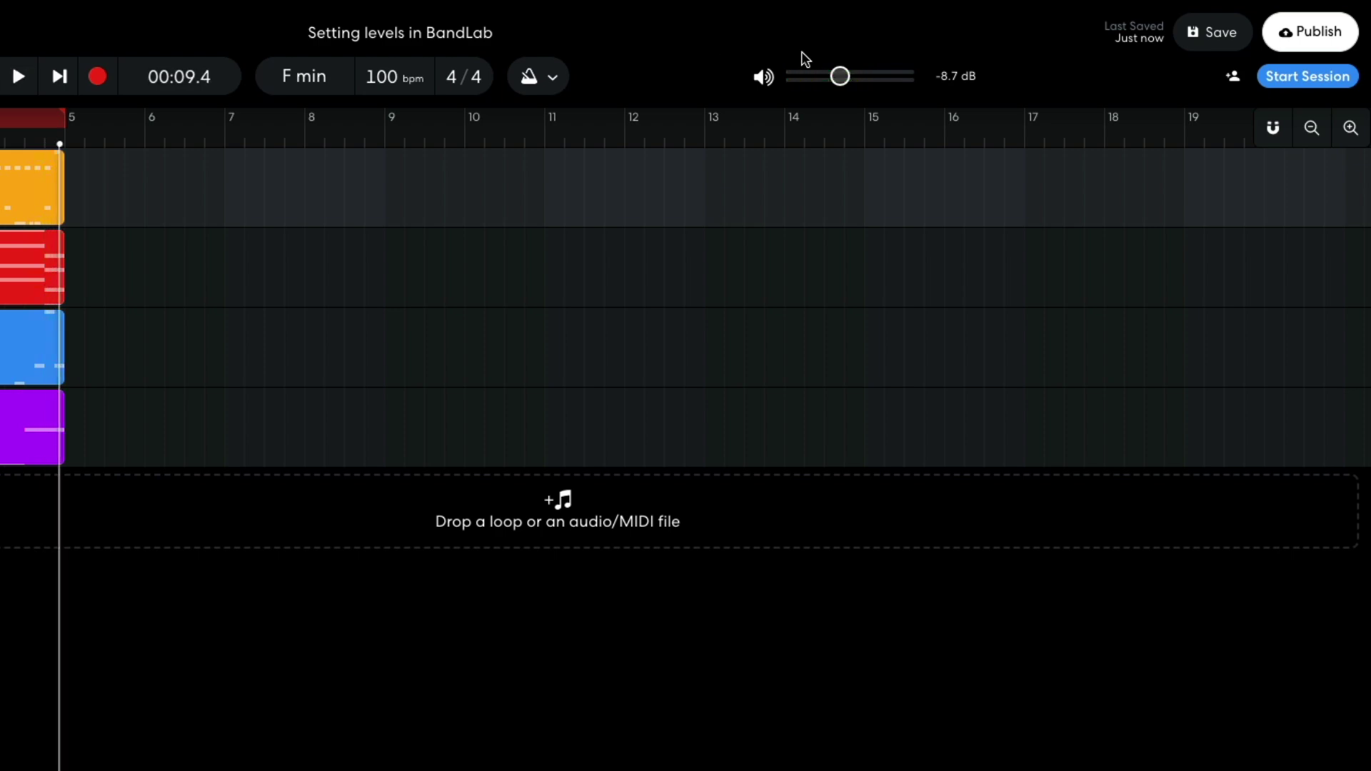
{"action": "double_click", "coordinate": [848, 77]}
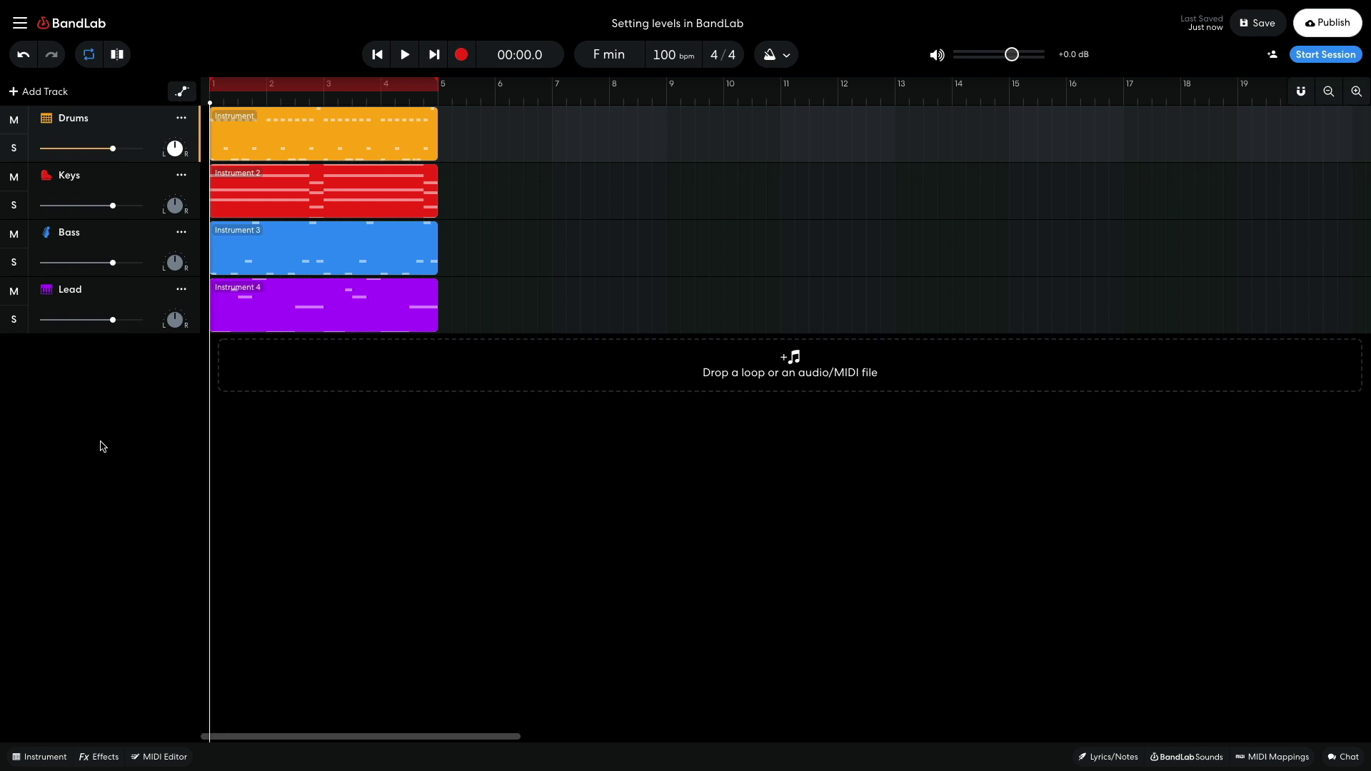
- Lower the volume of the Drums, Keys, Bass and Lead tracks all the way to -Infinity dB
{"action": "mouse_move", "coordinate": [107, 151]}
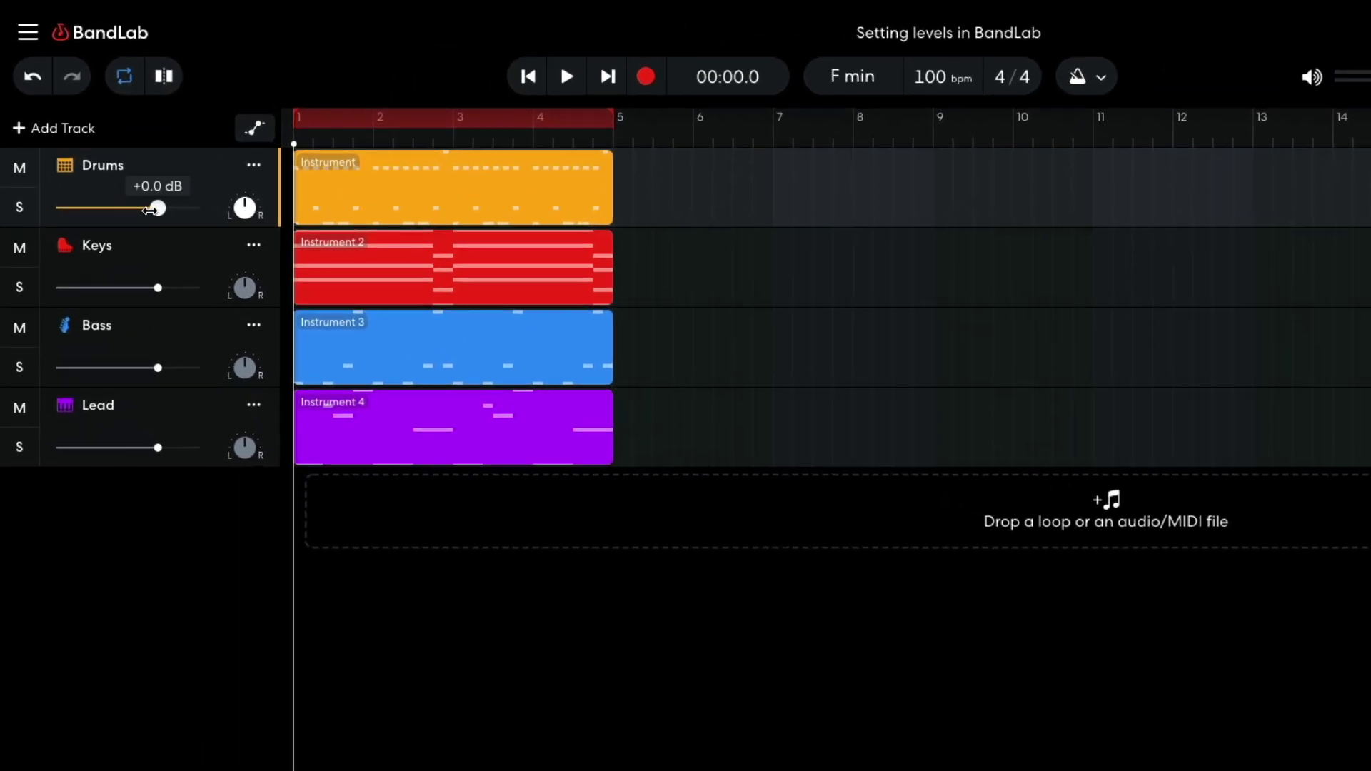
{"action": "left_click_drag", "start_coordinate": [150, 209], "coordinate": [55, 208]}
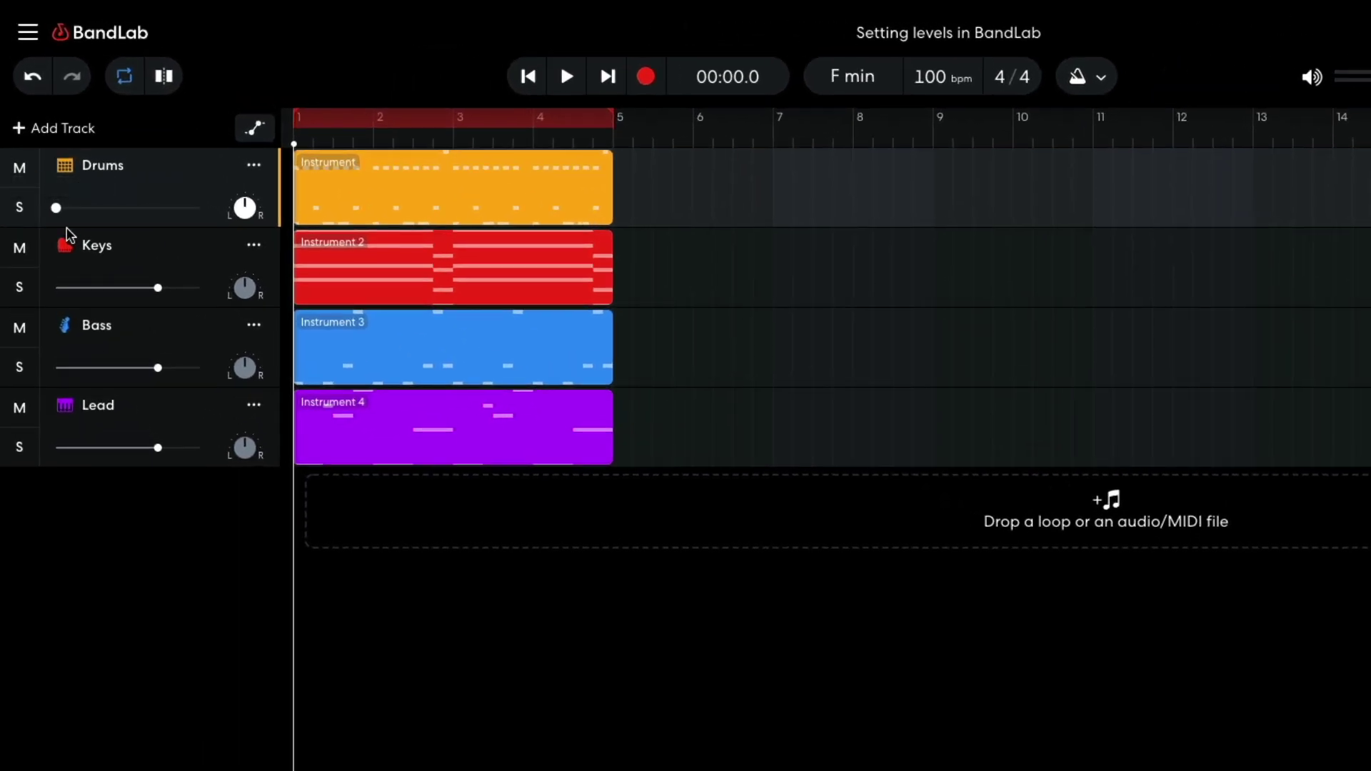
{"action": "left_click_drag", "start_coordinate": [156, 288], "coordinate": [54, 287]}
{"action": "left_click_drag", "start_coordinate": [157, 367], "coordinate": [54, 368]}
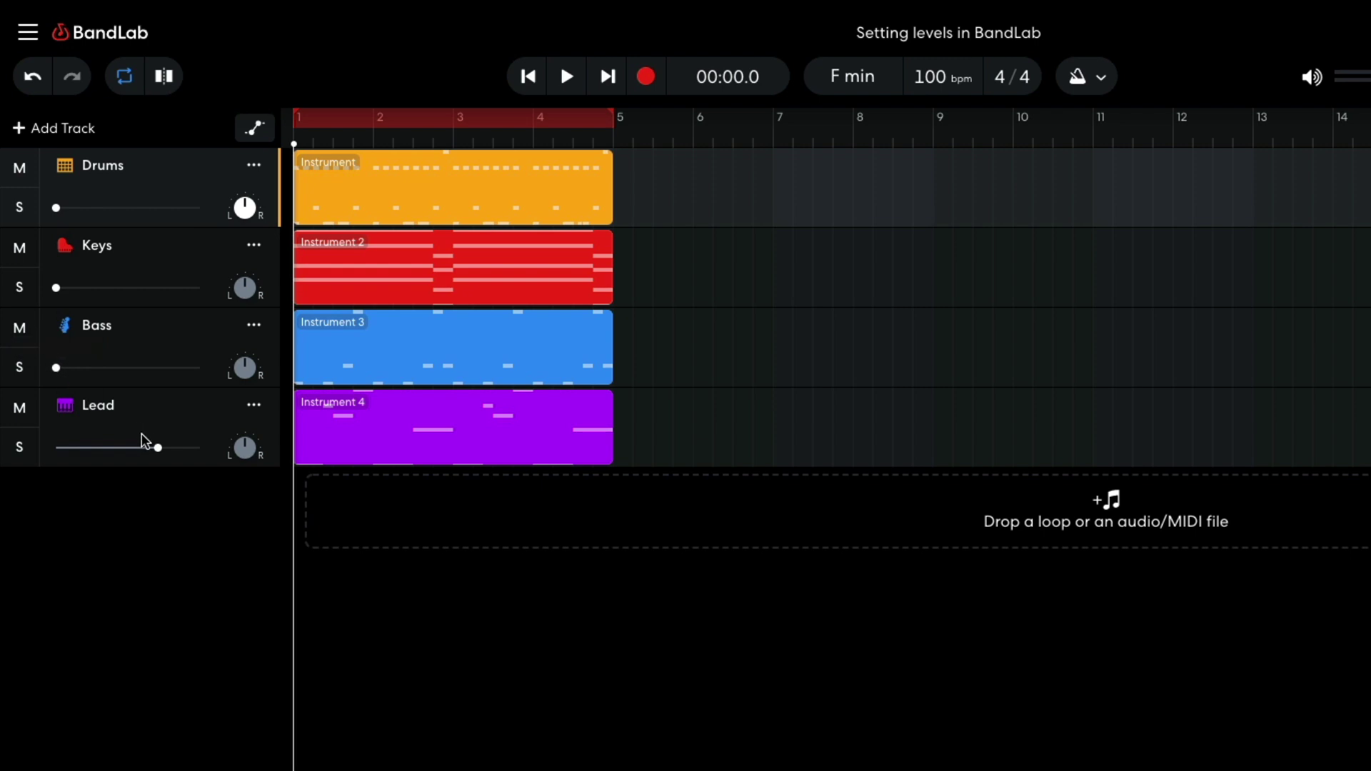
{"action": "left_click_drag", "start_coordinate": [158, 447], "coordinate": [54, 447]}
- Raise the Drums track volume to about half of its range and play the loop to check the level
{"action": "mouse_move", "coordinate": [55, 208]}
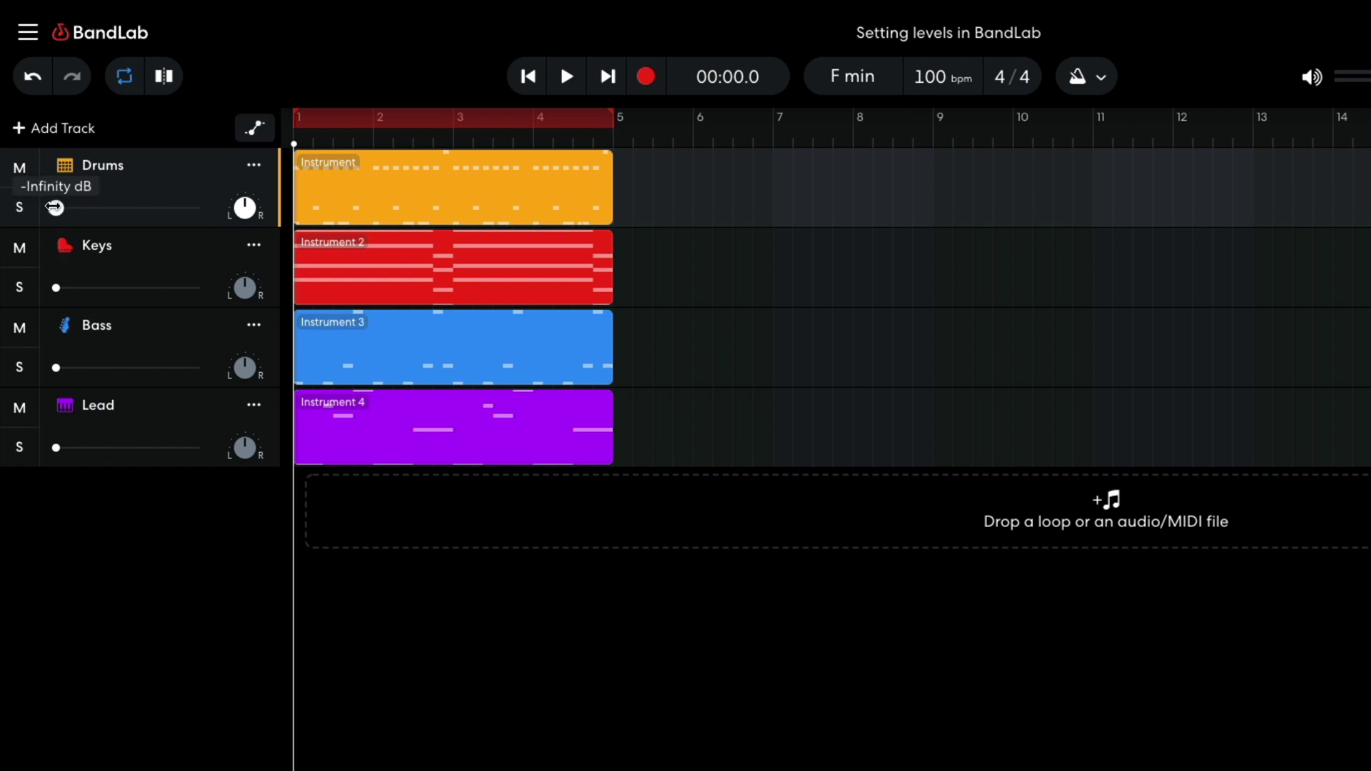
{"action": "left_click_drag", "start_coordinate": [55, 208], "coordinate": [126, 220]}
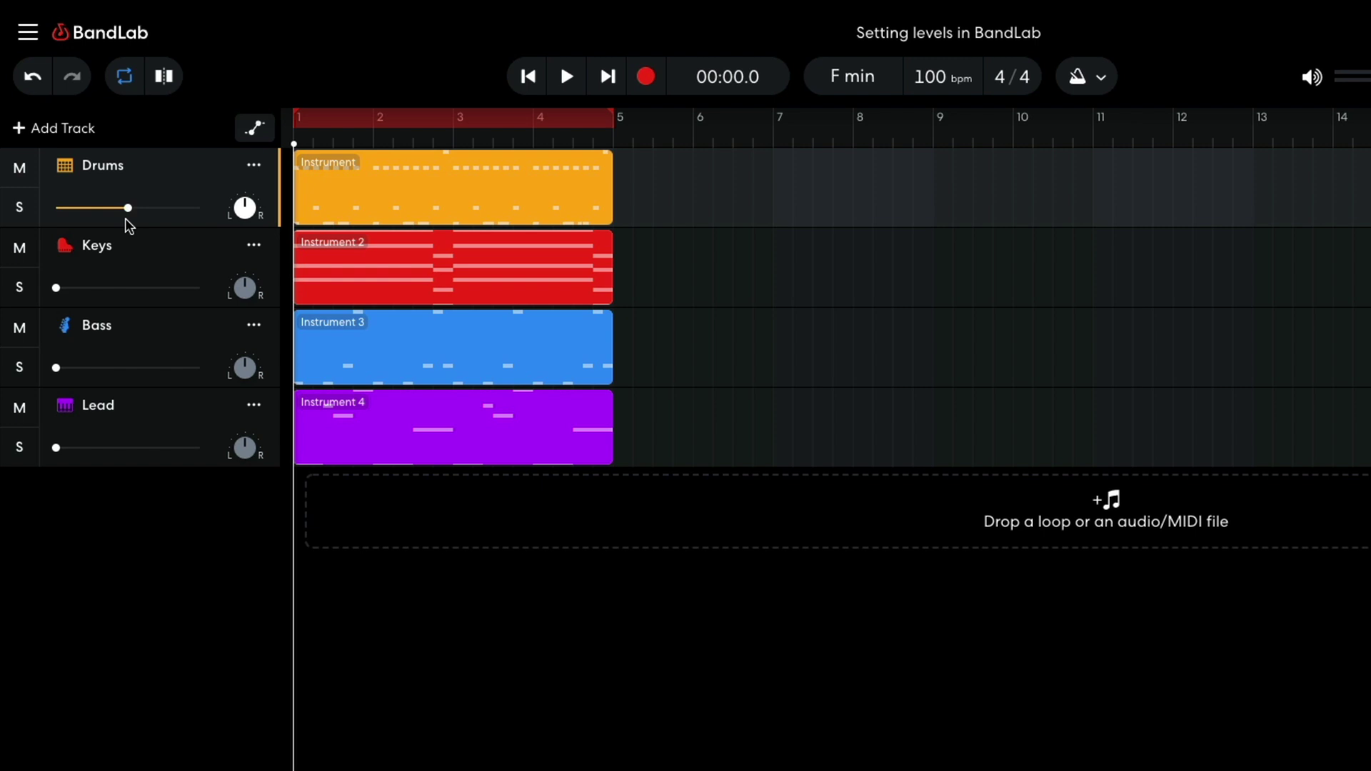
{"action": "key", "text": "space"}
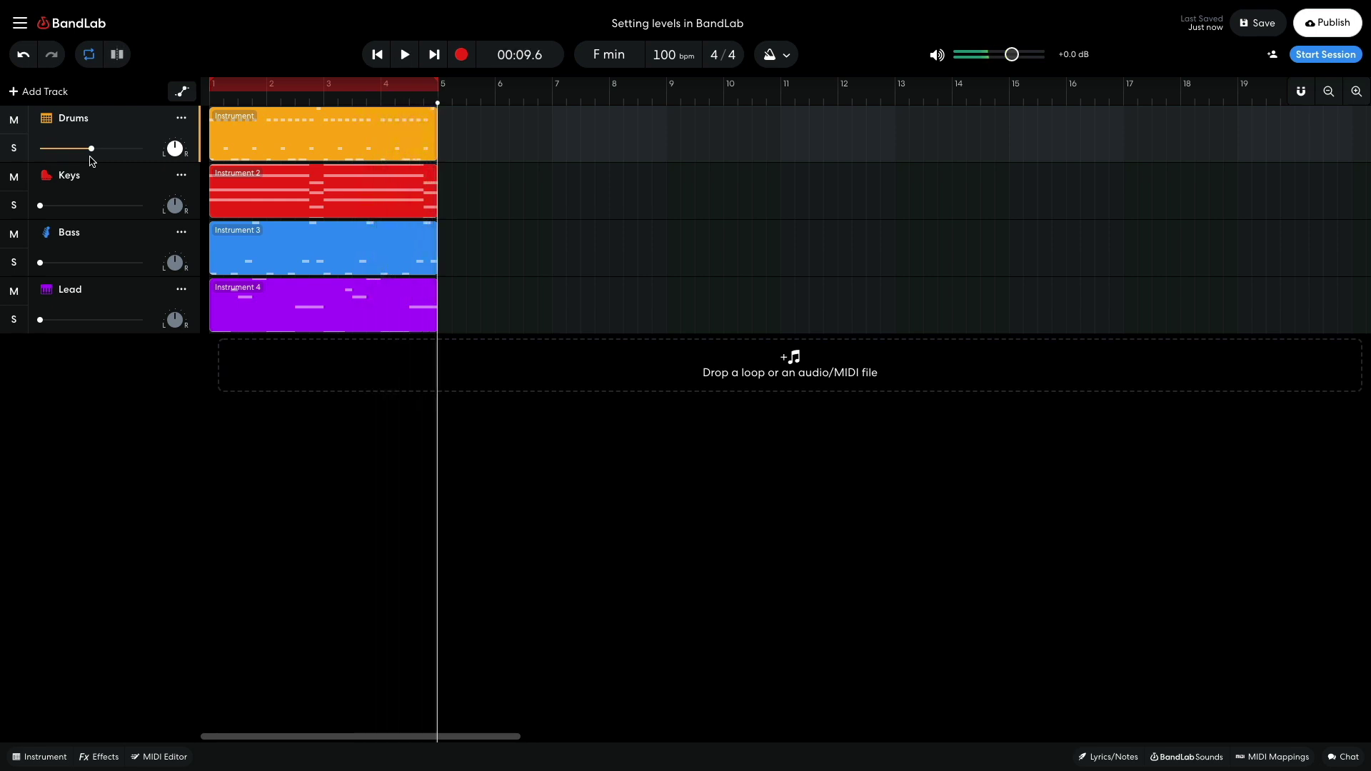
- Raise the Bass track volume to nearly the same fader position as the Drums and play them together
{"action": "left_click", "coordinate": [100, 246]}
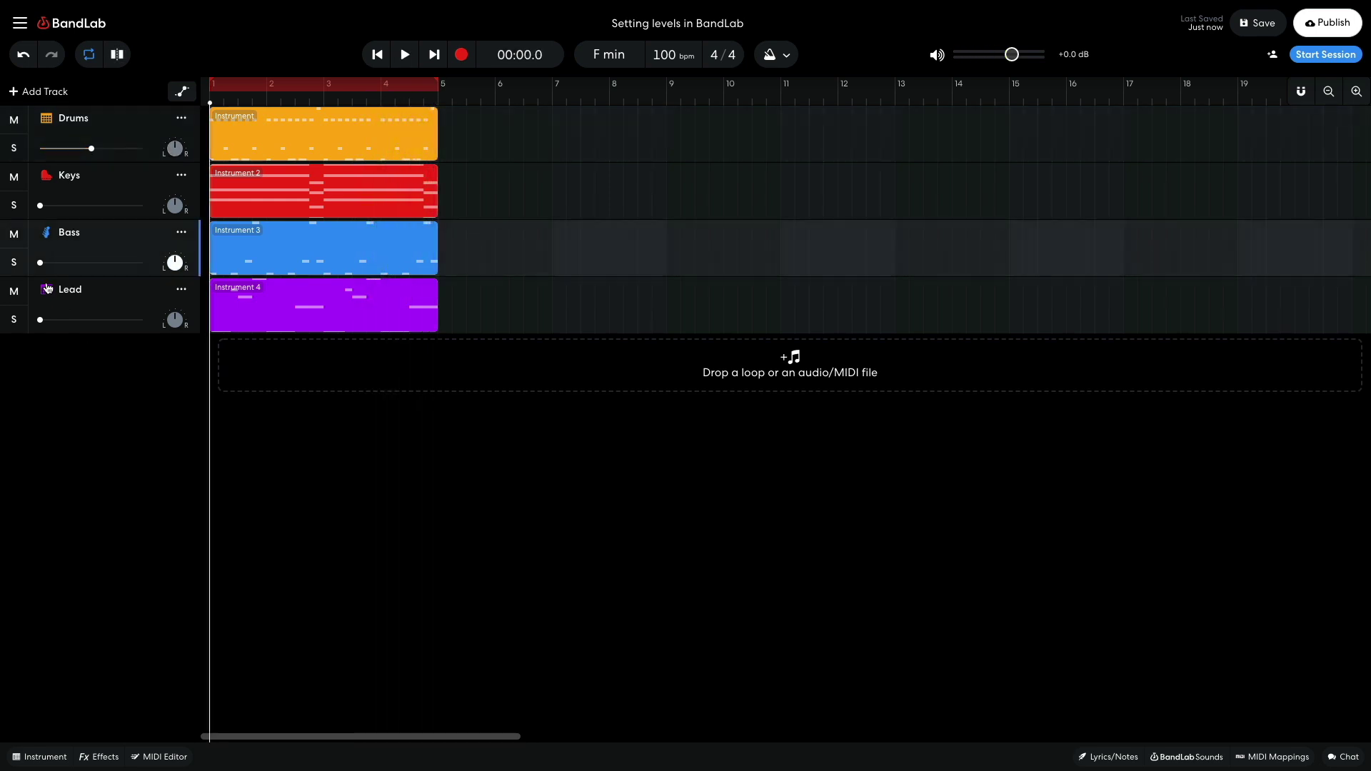
{"action": "left_click_drag", "start_coordinate": [39, 263], "coordinate": [74, 264]}
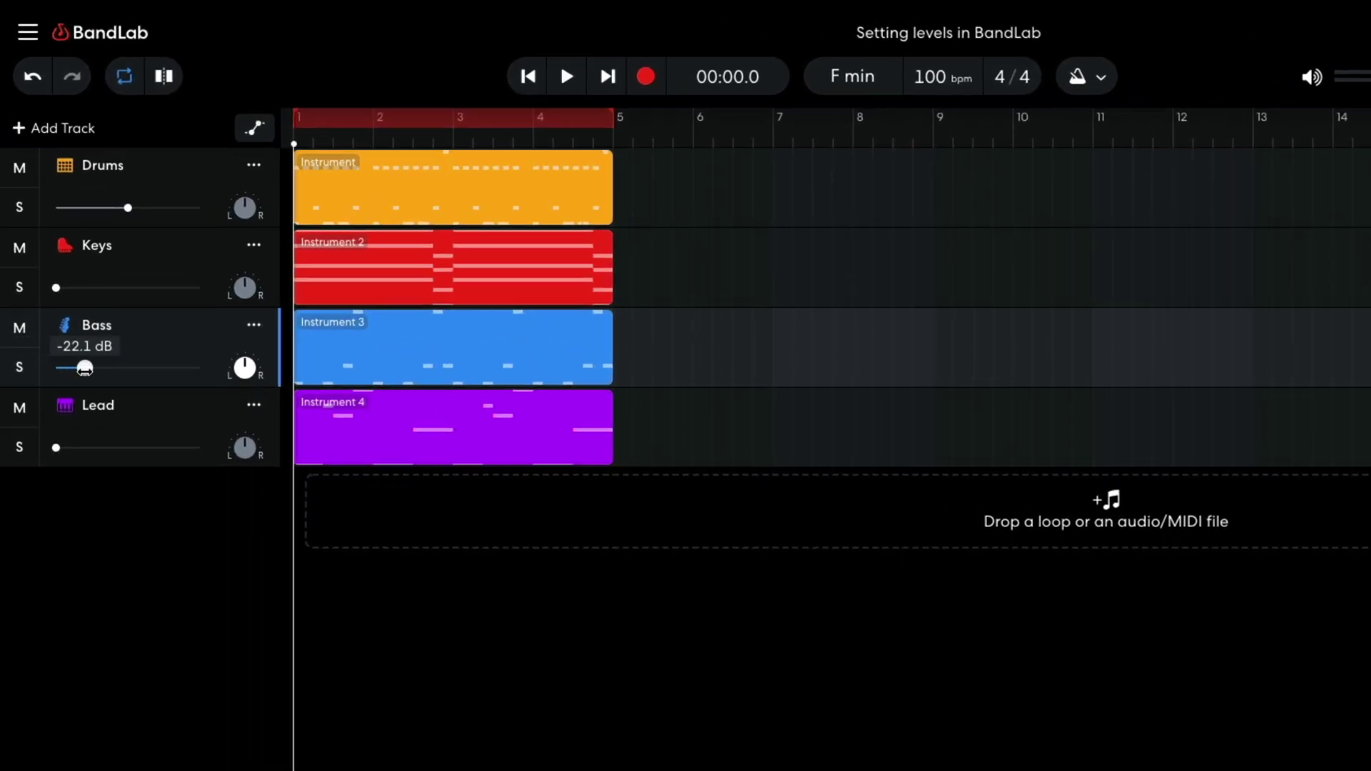
{"action": "left_click_drag", "start_coordinate": [104, 370], "coordinate": [143, 379]}
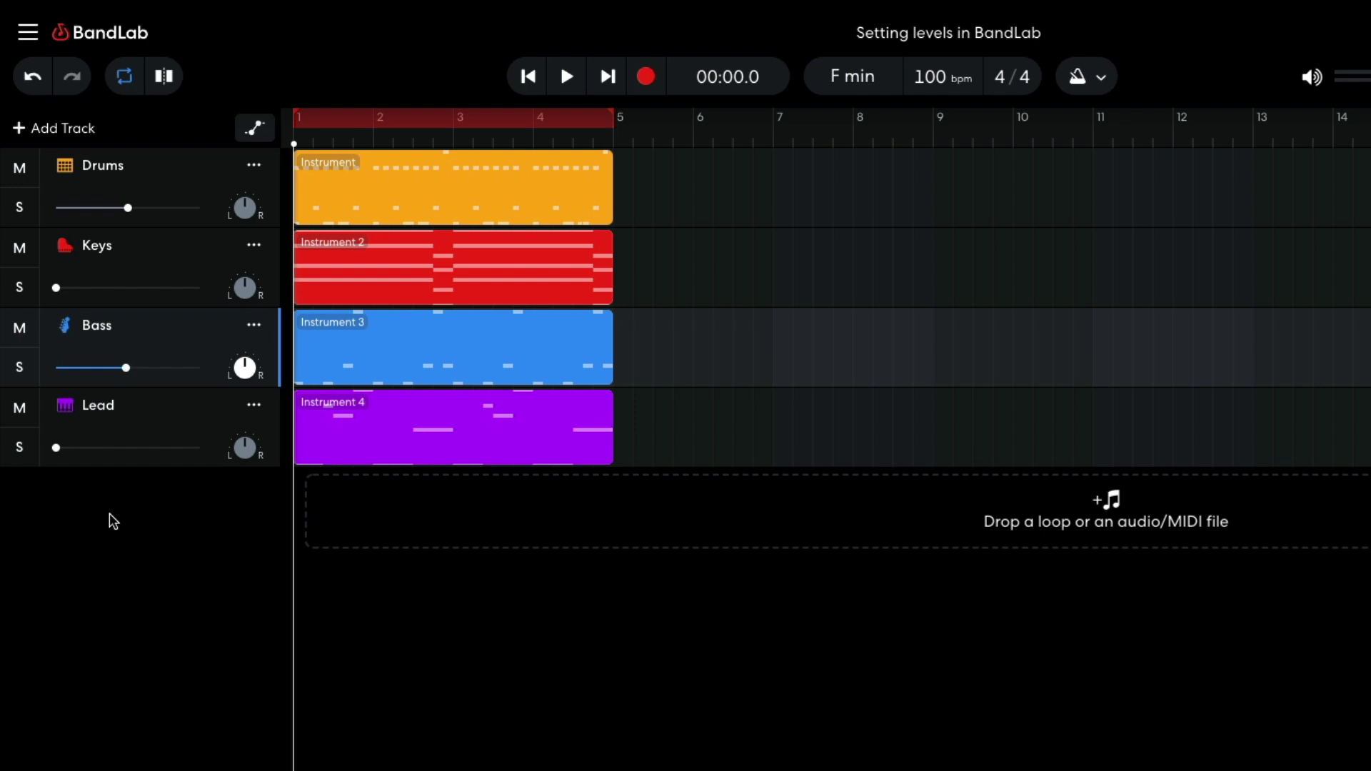
{"action": "key", "text": "space"}
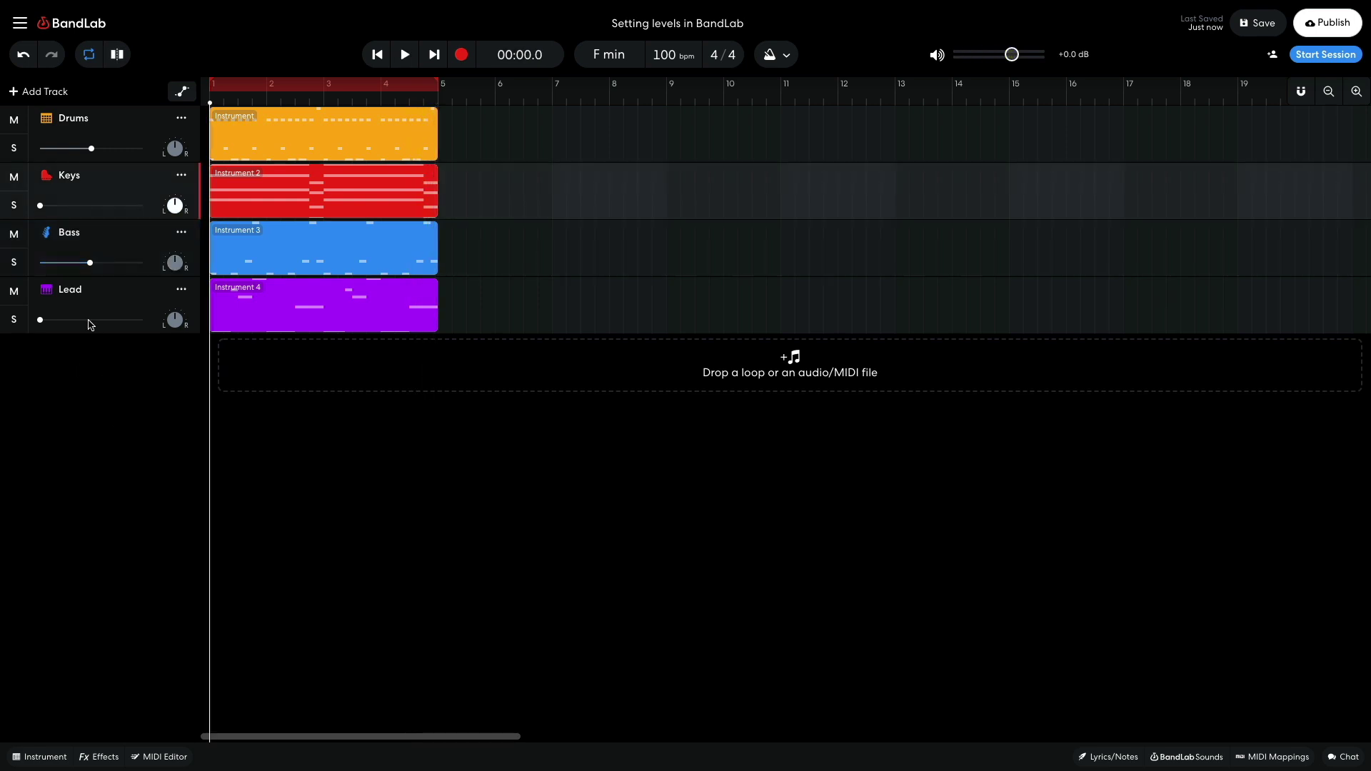
- Raise the Keys track volume to about a third of its range and play it with the drums and bass
{"action": "left_click_drag", "start_coordinate": [40, 205], "coordinate": [51, 206]}
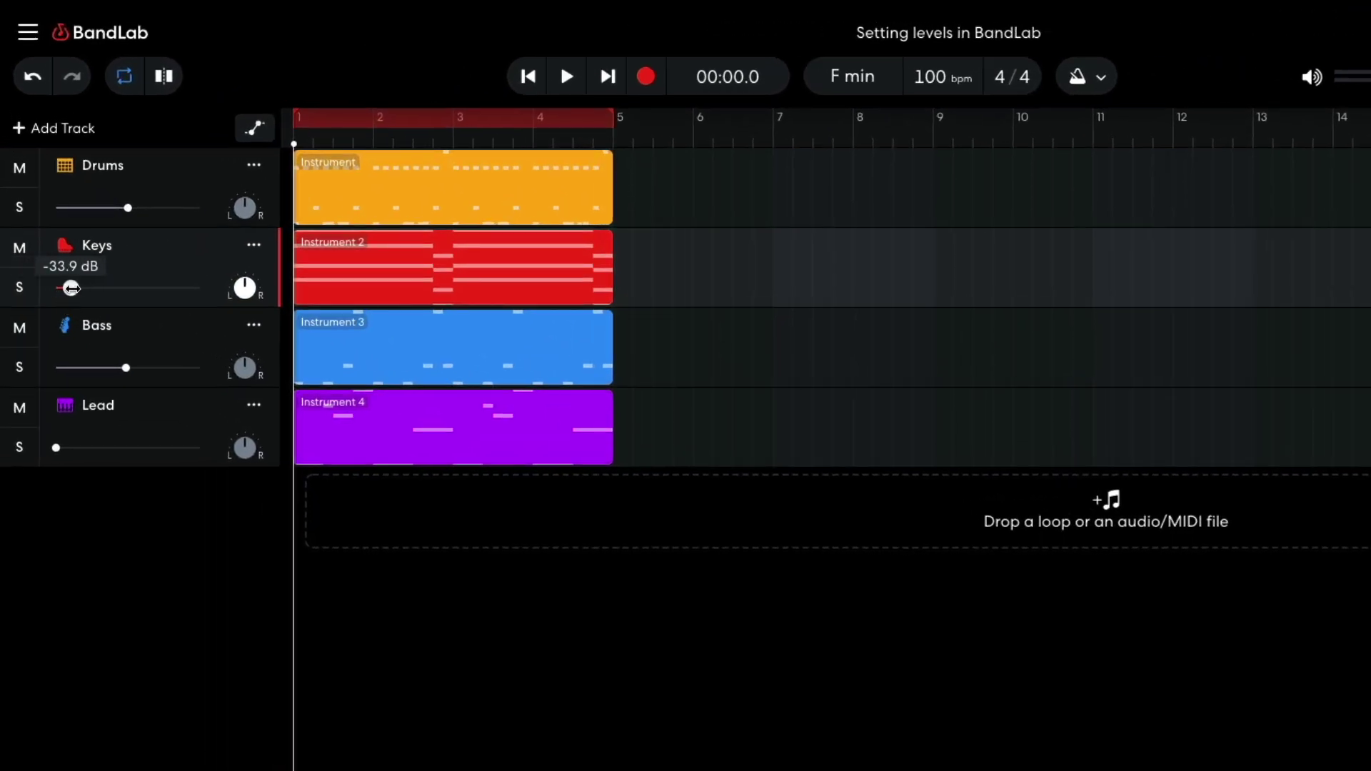
{"action": "mouse_move", "coordinate": [72, 288]}
{"action": "left_mouse_down"}
{"action": "mouse_move", "coordinate": [104, 289]}
{"action": "mouse_move", "coordinate": [84, 300]}
{"action": "left_mouse_up"}
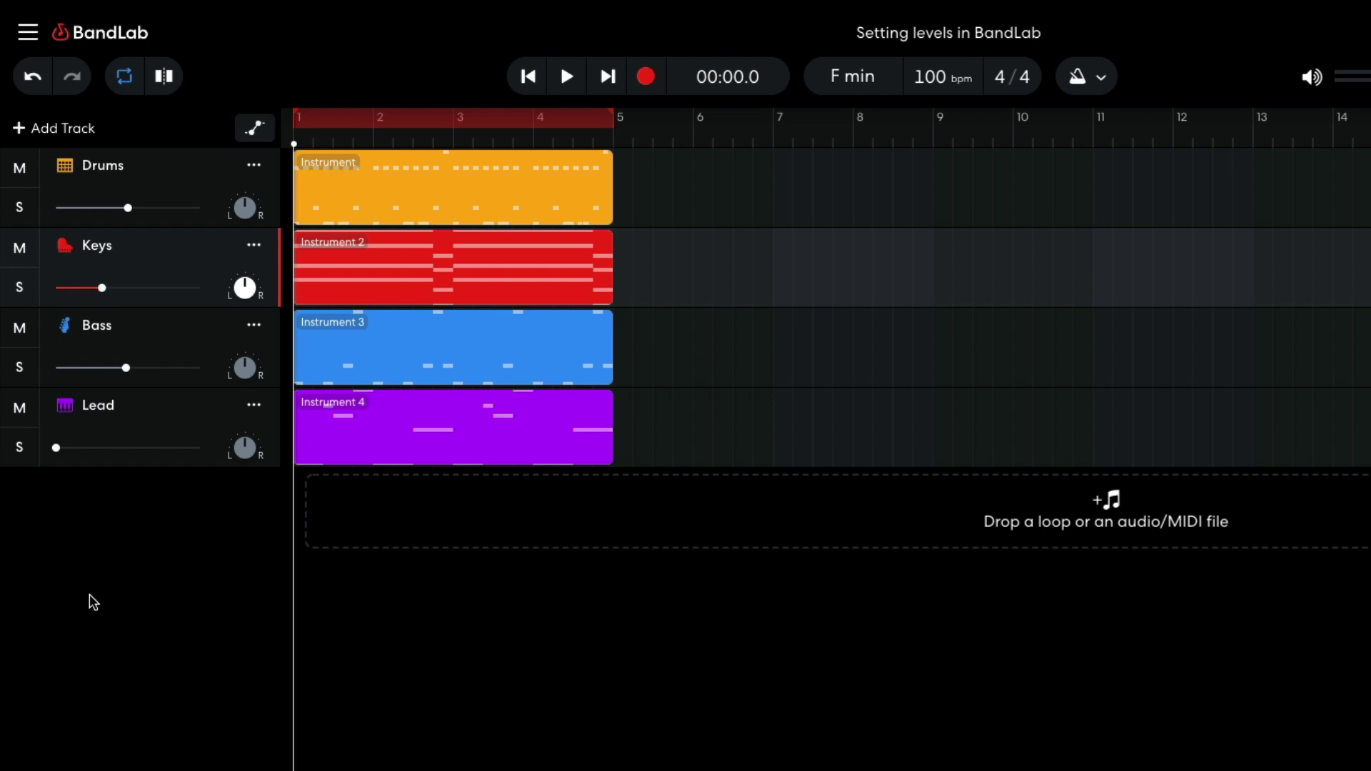
{"action": "key", "text": "space"}
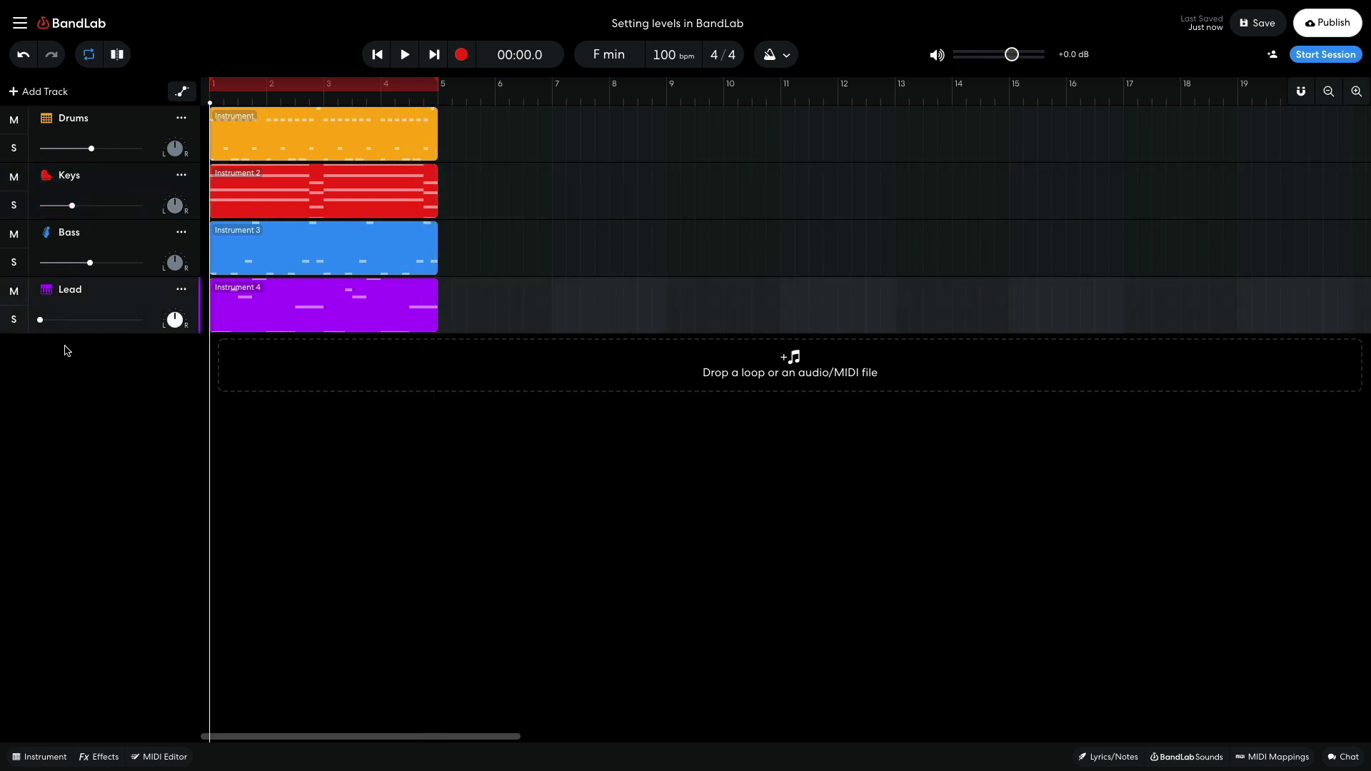
- Raise the Lead track volume to about -23 dB and play the whole mix
{"action": "mouse_move", "coordinate": [40, 320]}
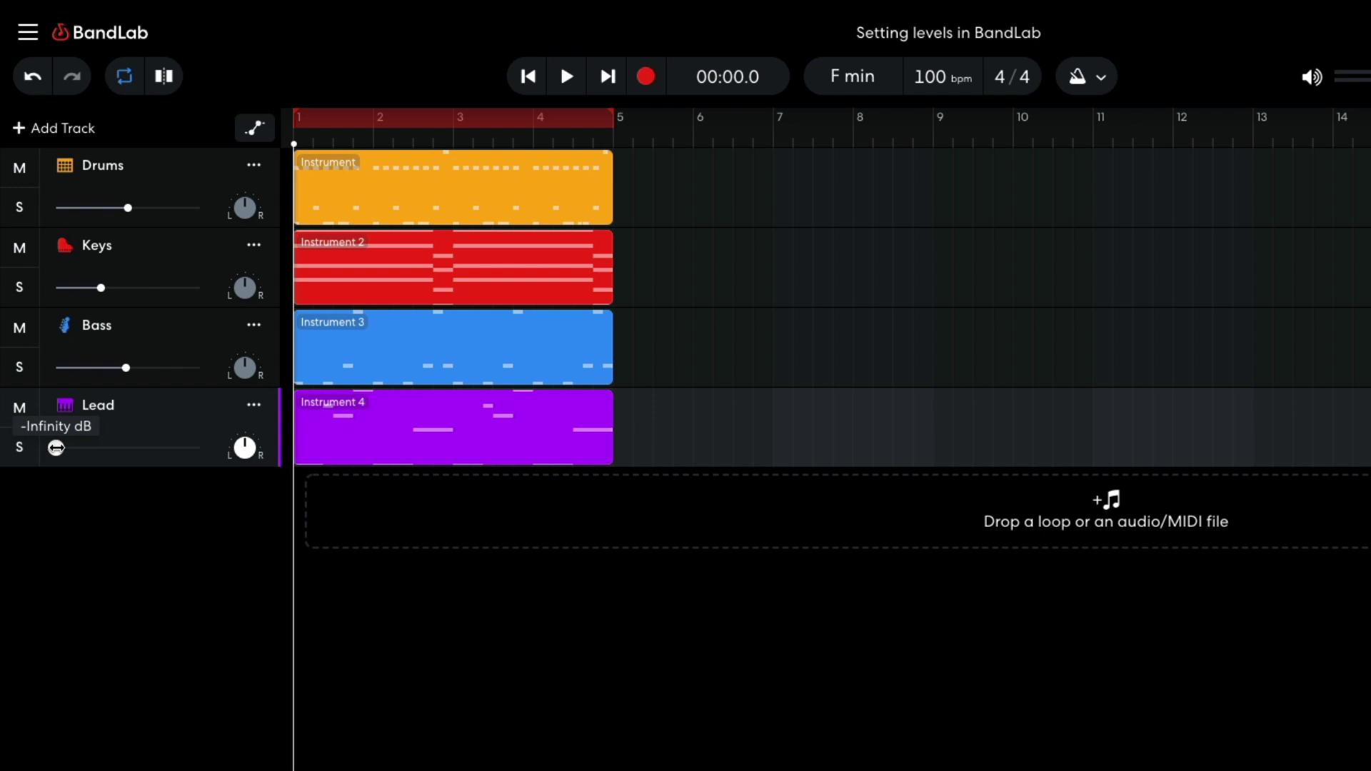
{"action": "left_click_drag", "start_coordinate": [56, 447], "coordinate": [79, 448]}
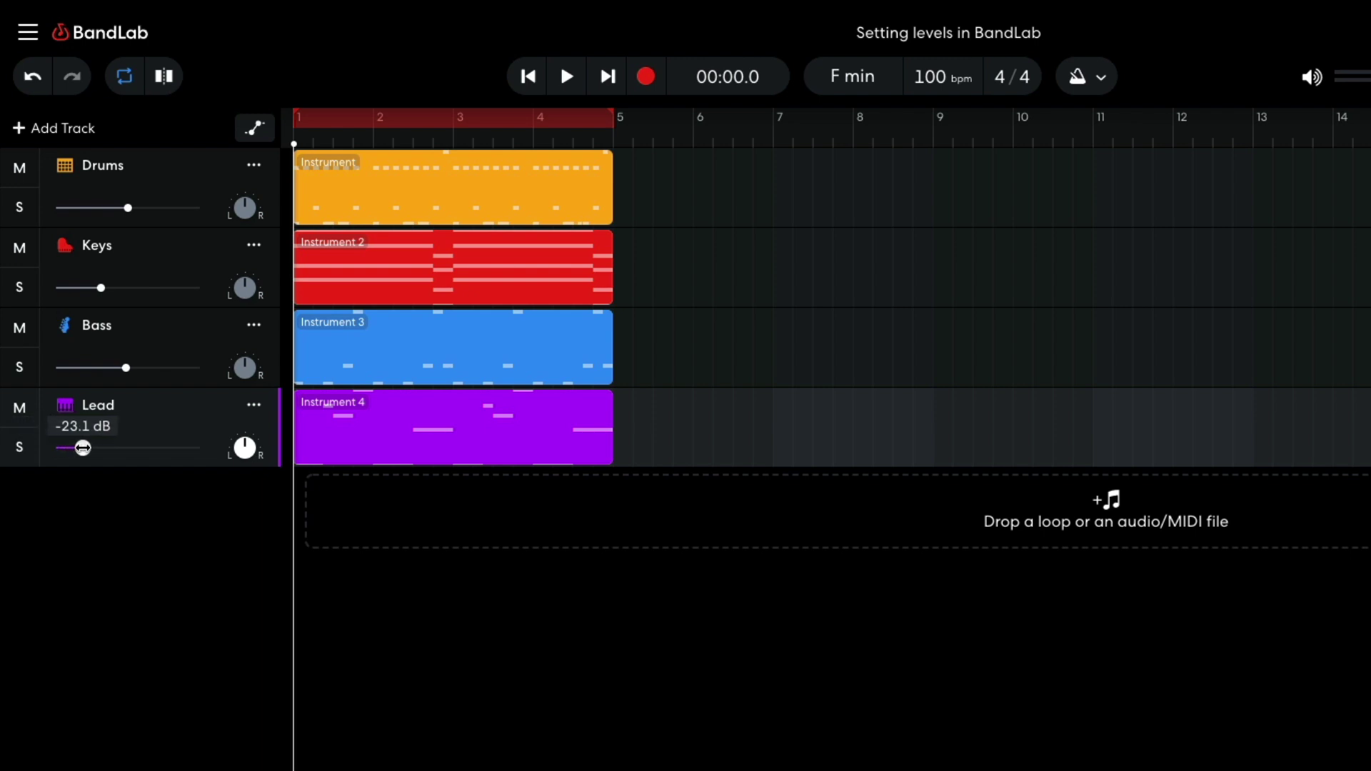
{"action": "left_click_drag", "start_coordinate": [80, 448], "coordinate": [82, 448]}
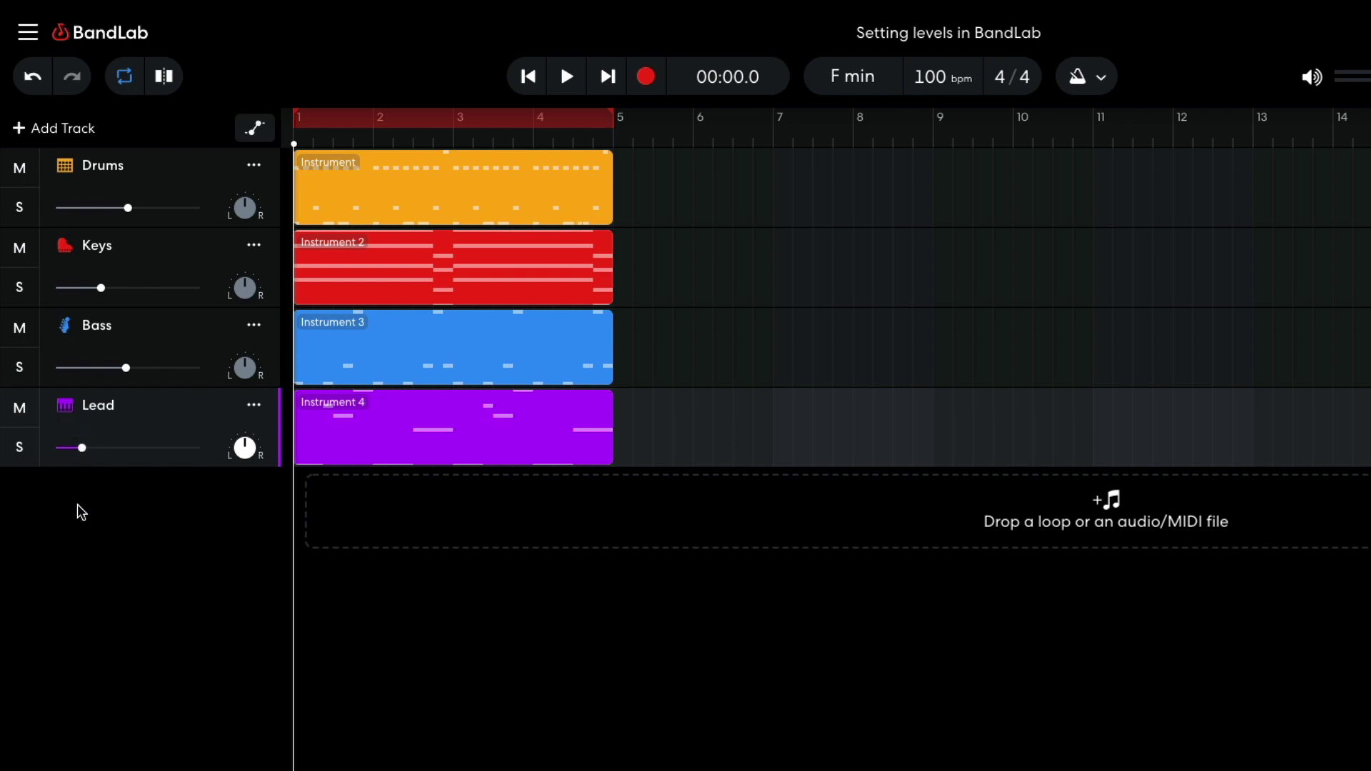
{"action": "key", "text": "space"}
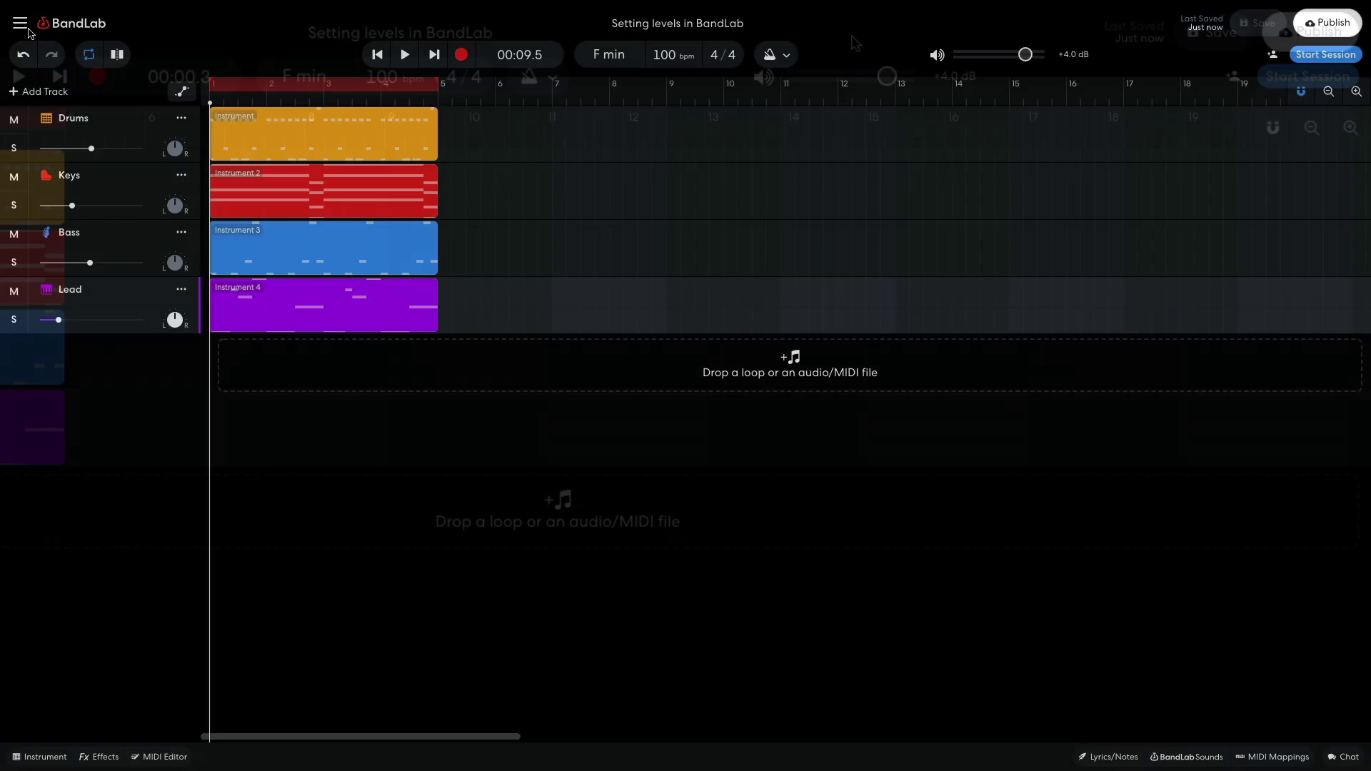
- Download the balanced four-track project
{"action": "left_click", "coordinate": [15, 22]}
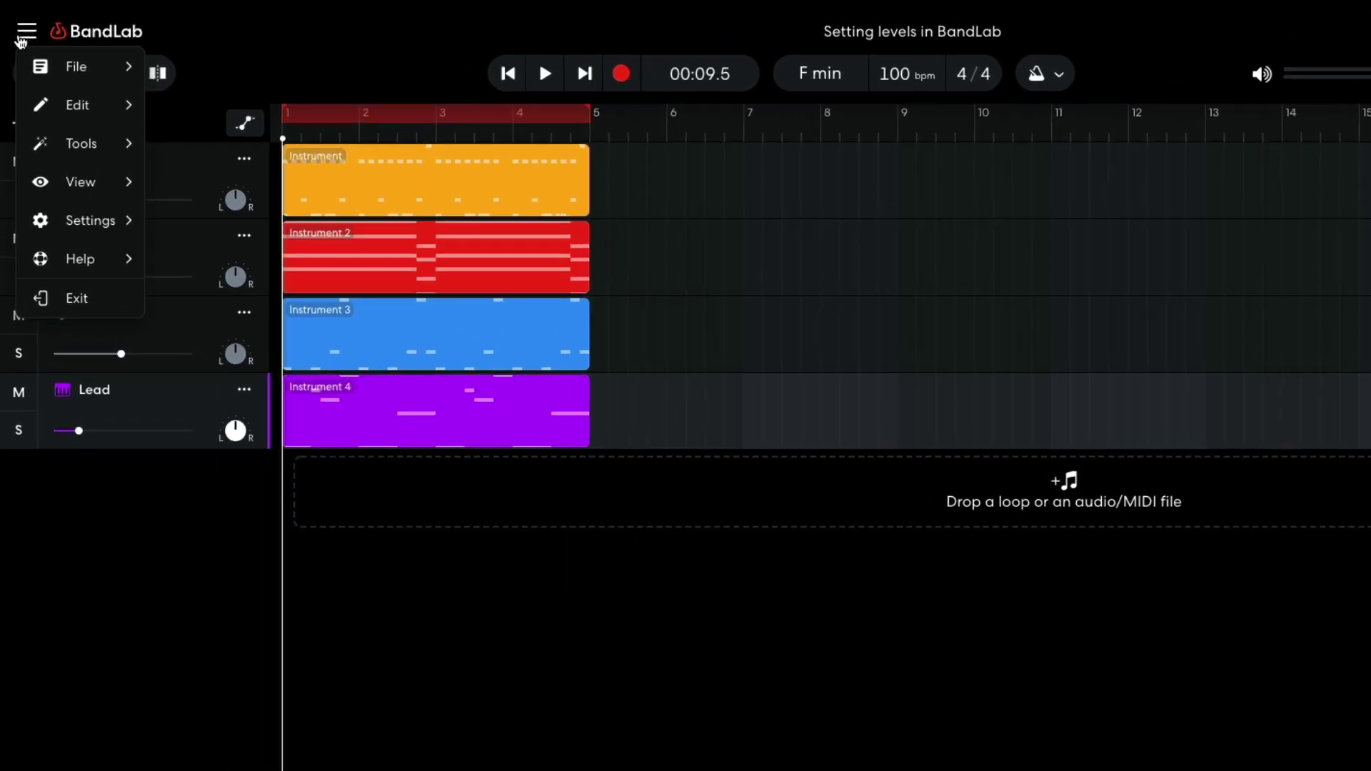
{"action": "mouse_move", "coordinate": [73, 66]}
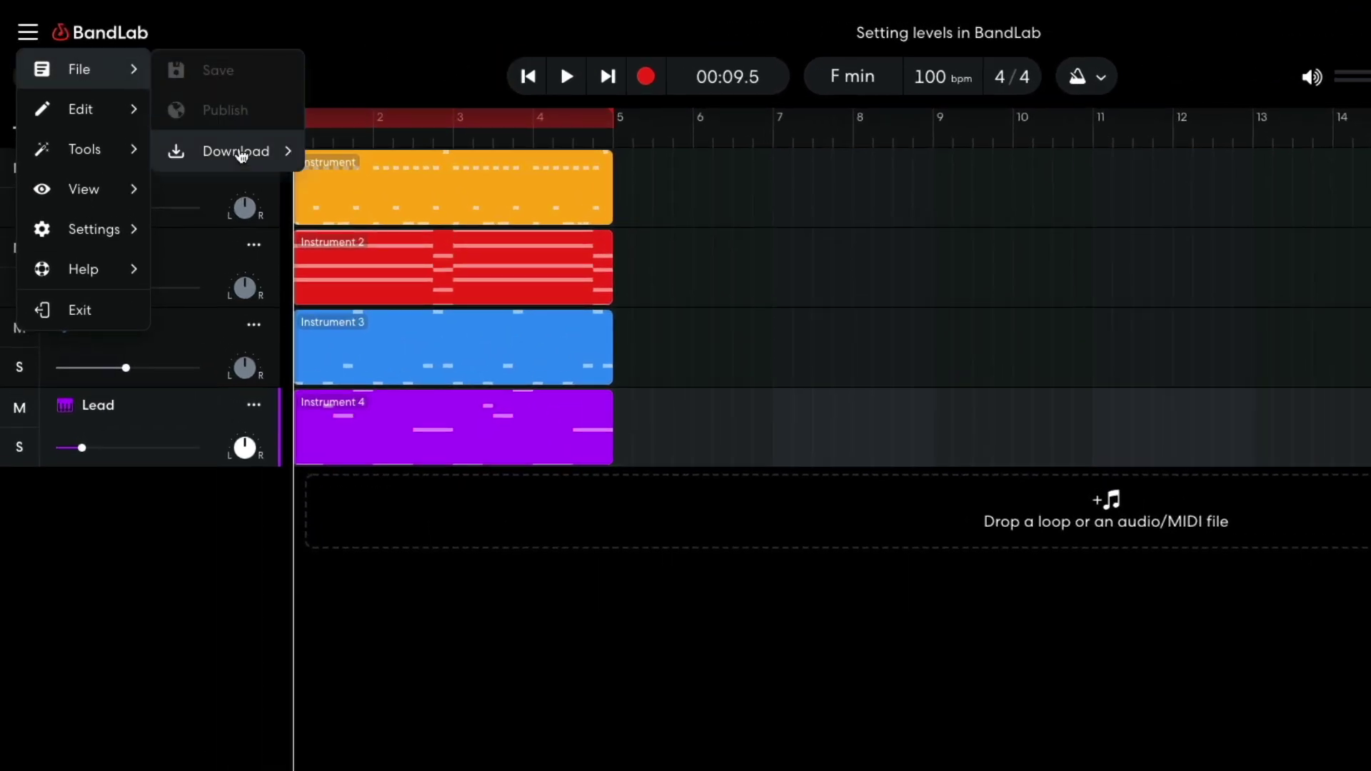
{"action": "mouse_move", "coordinate": [241, 156]}
{"action": "left_click", "coordinate": [383, 190]}
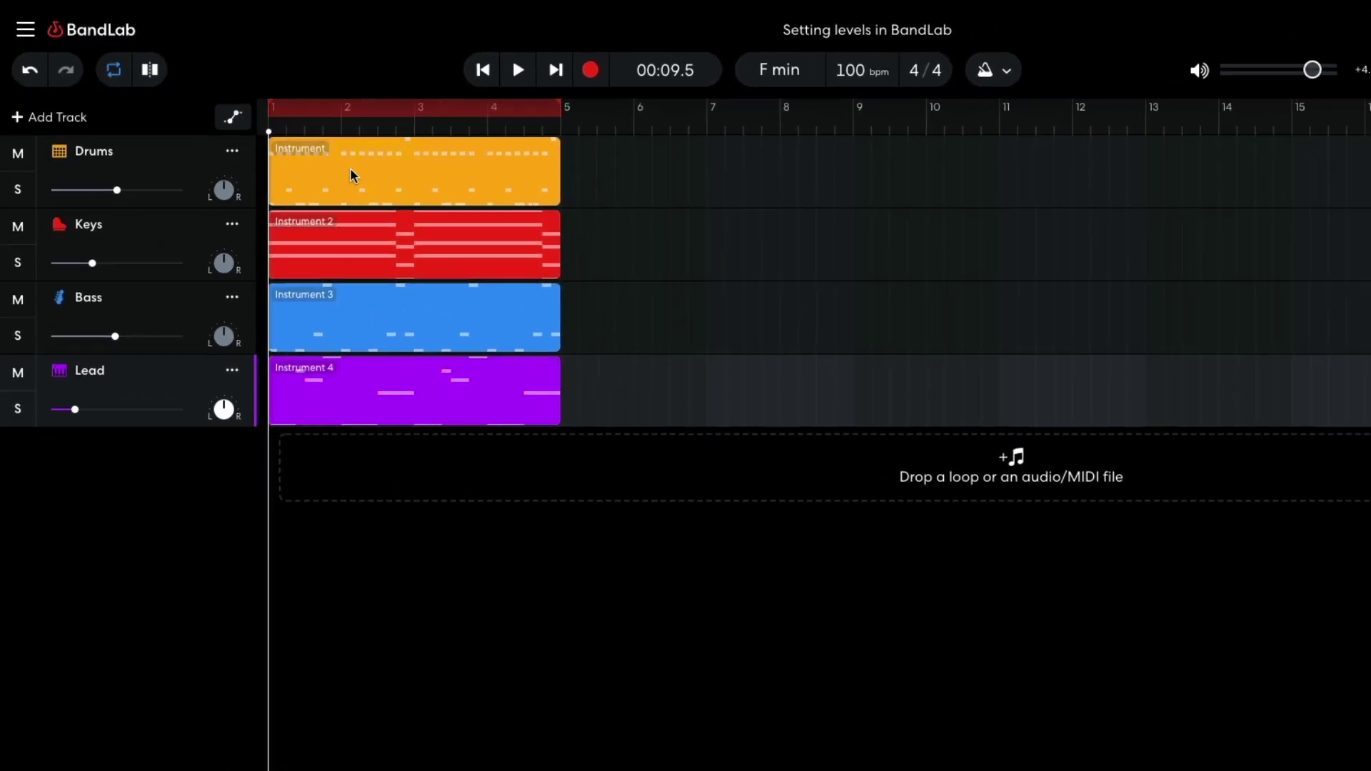